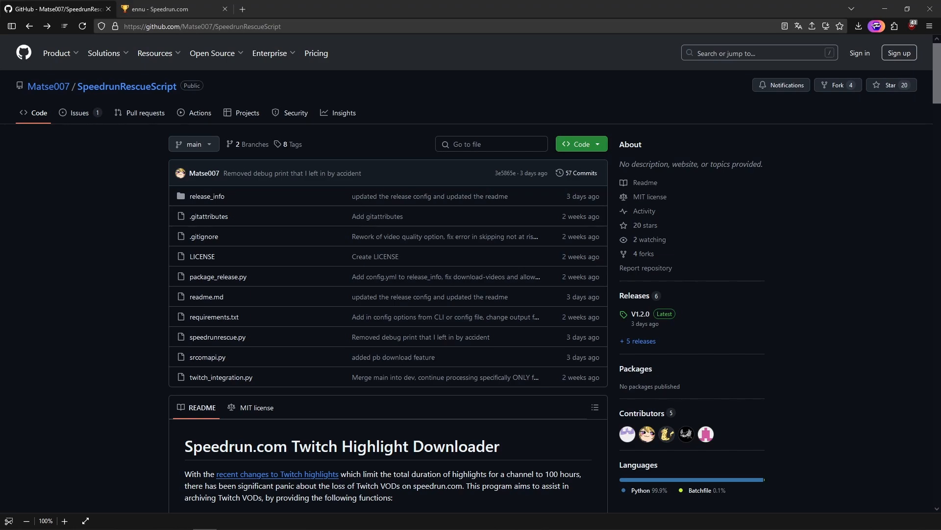
- Download SpeedrunRescueScript_v1.2.0.zip from the repository's latest release, V1.2.0
{"action": "scroll", "coordinate": [710, 391], "scroll_direction": "down", "scroll_amount": 8}
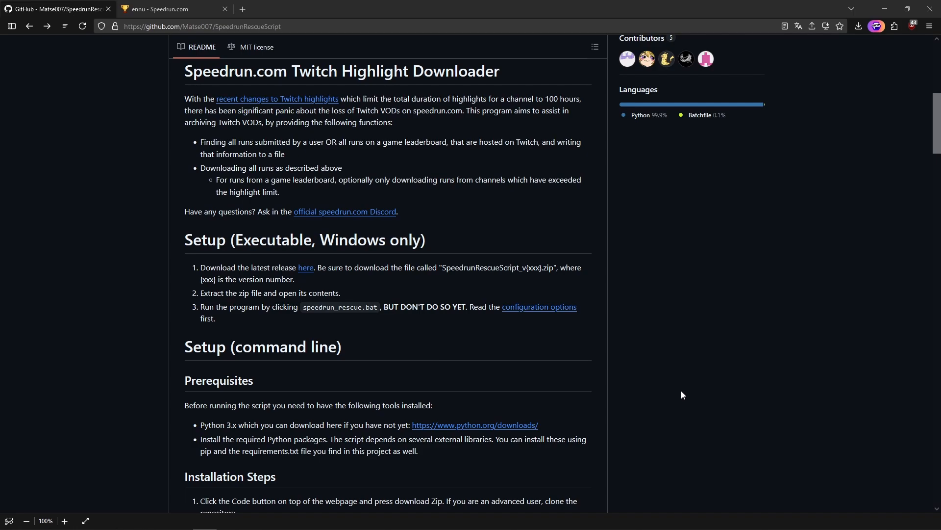
{"action": "scroll", "coordinate": [682, 395], "scroll_direction": "up", "scroll_amount": 3}
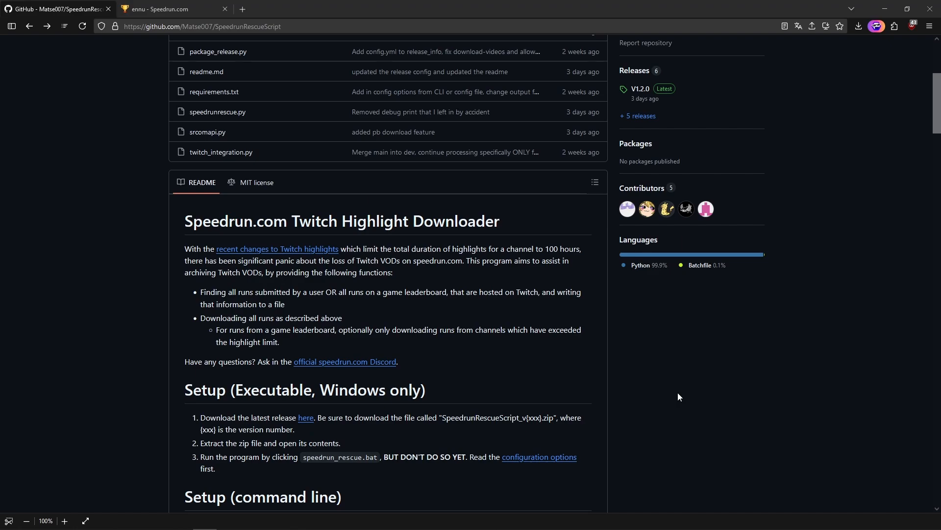
{"action": "scroll", "coordinate": [678, 396], "scroll_direction": "up", "scroll_amount": 5}
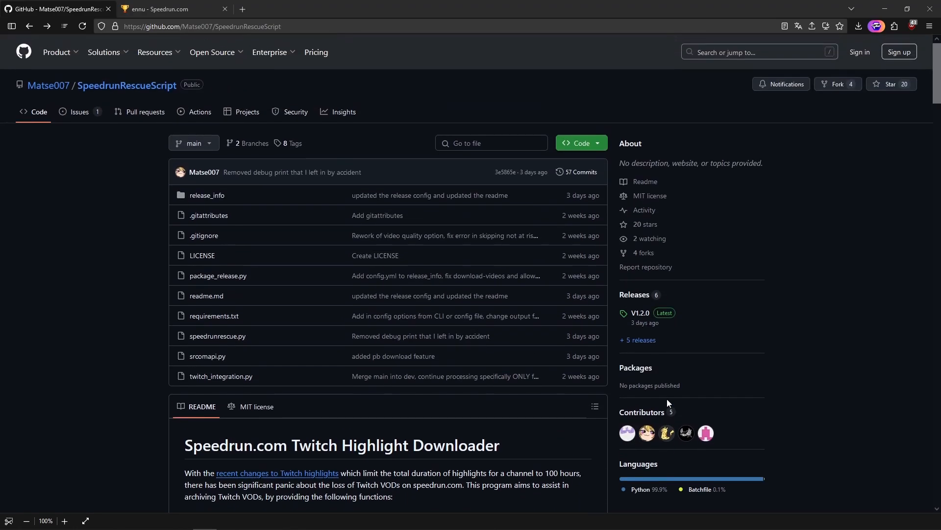
{"action": "left_click", "coordinate": [642, 315]}
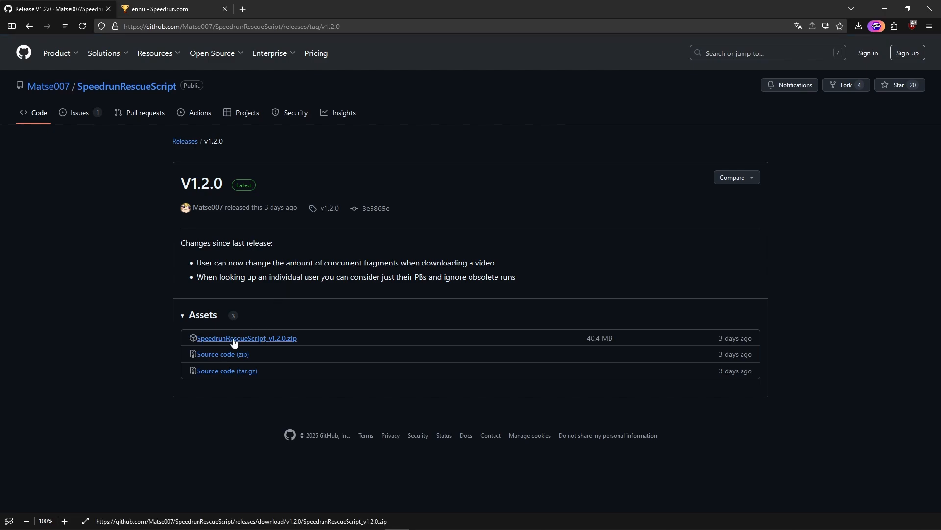
{"action": "left_click", "coordinate": [204, 339]}
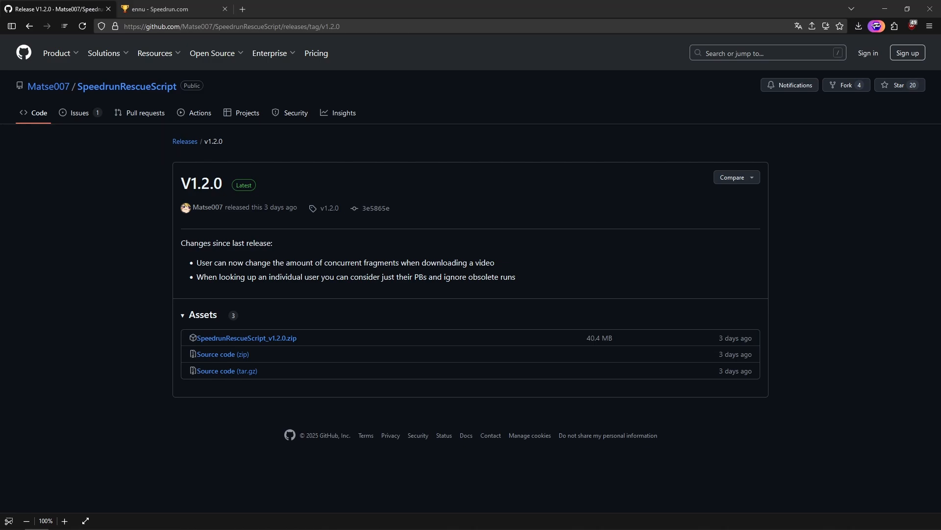
- Extract SpeedrunRescueScript_v1.2.0.zip into the SpeedrunRescue folder on drive D
{"action": "left_click_drag", "start_coordinate": [940, 171], "coordinate": [295, 197]}
{"action": "right_click", "coordinate": [169, 285]}
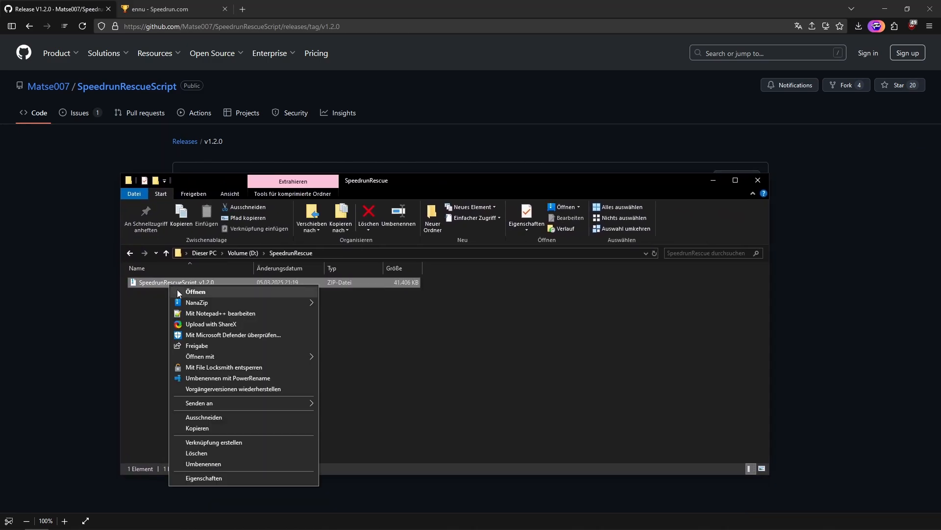
{"action": "mouse_move", "coordinate": [278, 301]}
{"action": "left_click", "coordinate": [382, 336]}
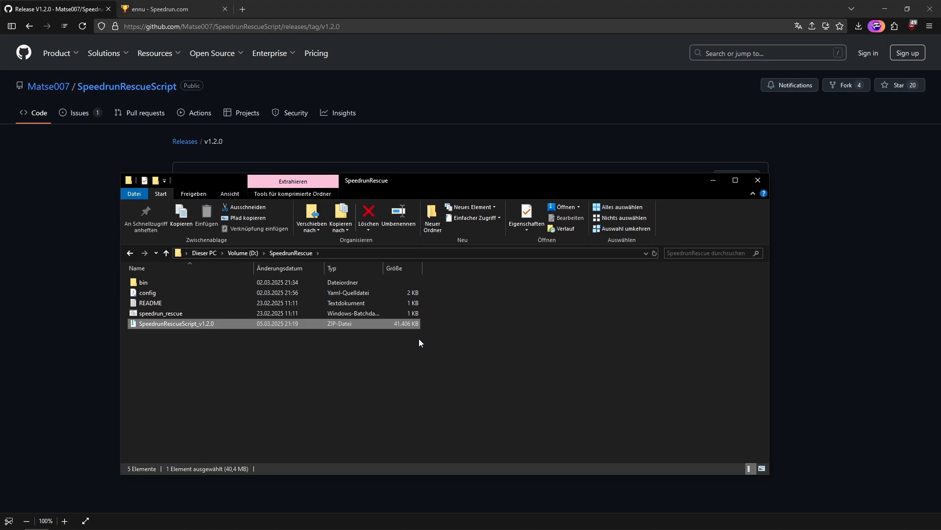
- Open the extracted config file and fill in the username option with the username from the open speedrun.com profile
{"action": "double_click", "coordinate": [153, 293]}
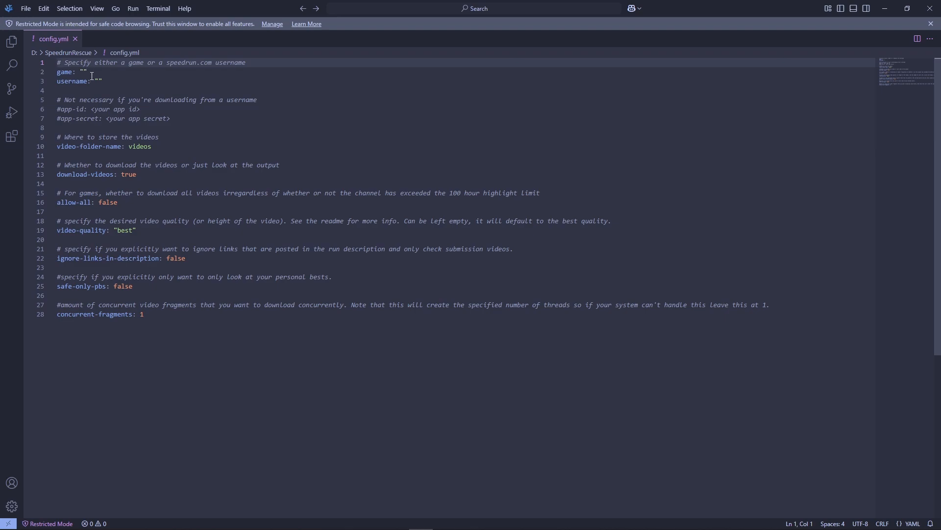
{"action": "left_click", "coordinate": [885, 9]}
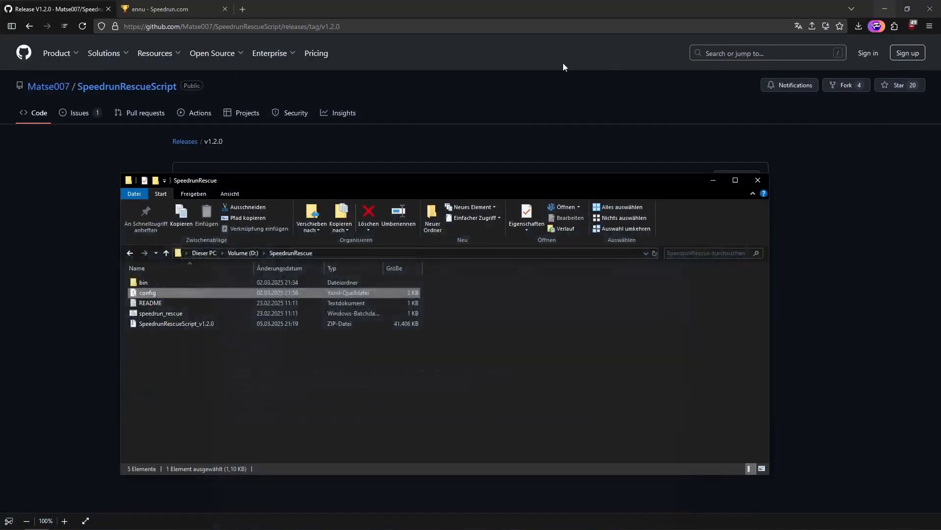
{"action": "left_click", "coordinate": [172, 5]}
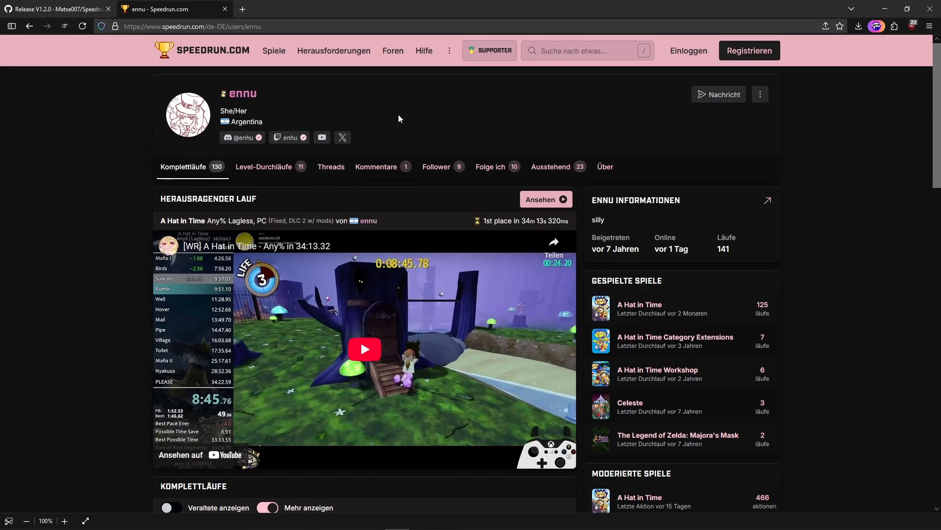
{"action": "key", "text": "alt+Tab"}
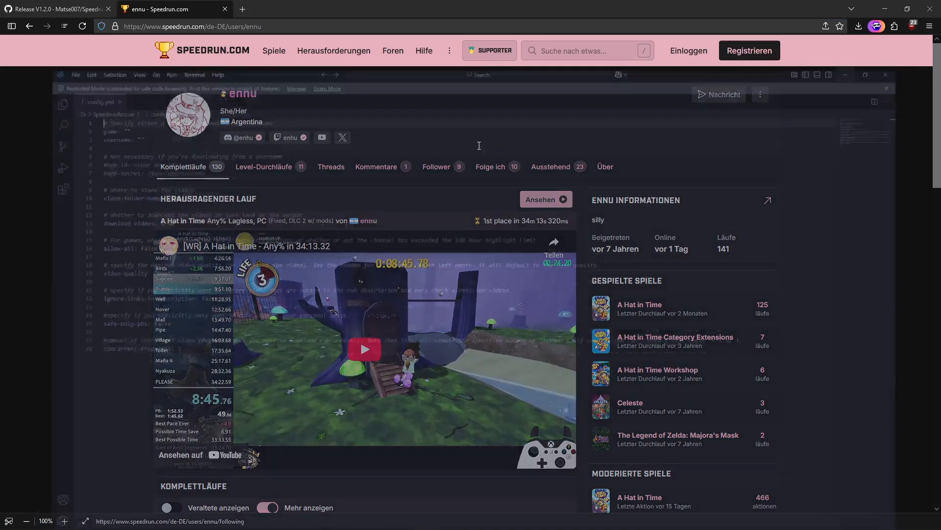
{"action": "left_click", "coordinate": [100, 81]}
{"action": "type", "text": "e"}
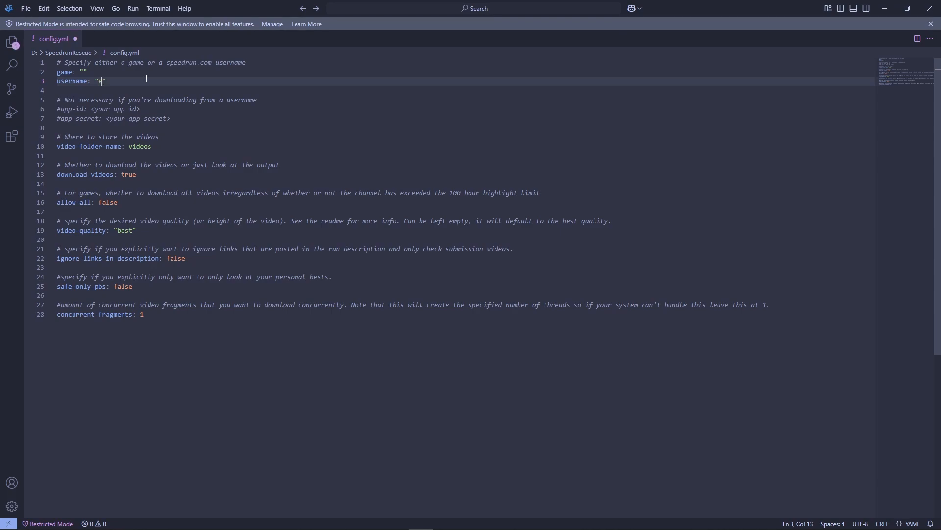
{"action": "type", "text": "nnu"}
- Remove the empty game option line from config.yml
{"action": "left_click_drag", "start_coordinate": [89, 72], "coordinate": [41, 70]}
{"action": "key", "text": "BackSpace"}
{"action": "key", "text": "BackSpace"}
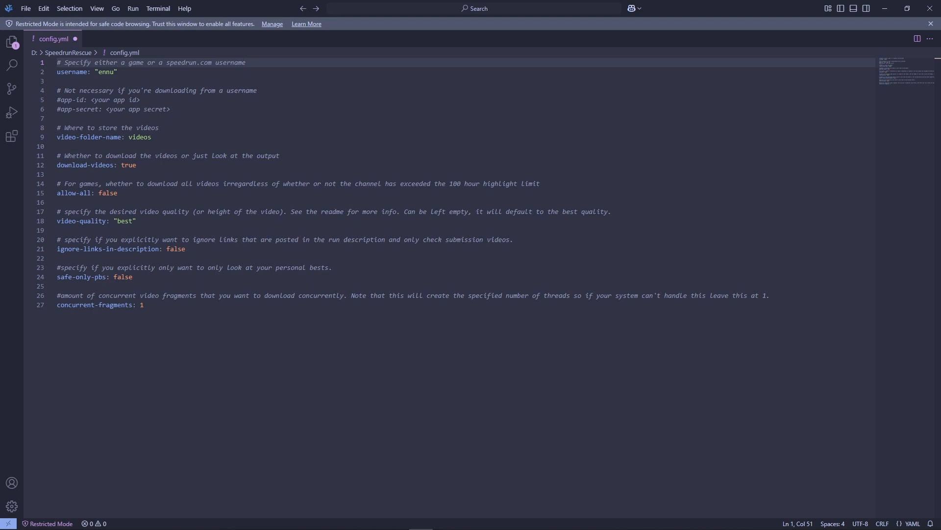
{"action": "scroll", "coordinate": [429, 306], "scroll_direction": "down", "scroll_amount": 1}
{"action": "scroll", "coordinate": [421, 297], "scroll_direction": "up", "scroll_amount": 1}
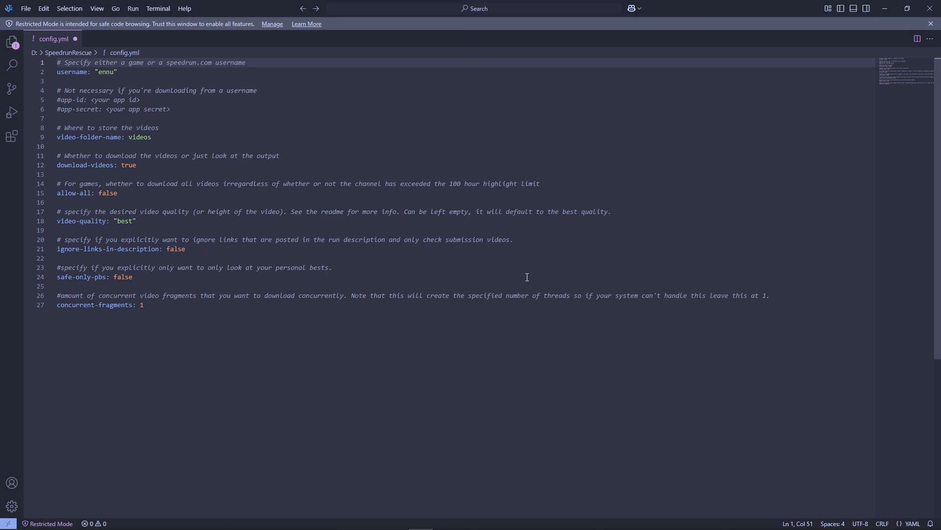
- Create a folder named videos inside D:\SpeedrunRescue and open it
{"action": "left_click", "coordinate": [136, 137]}
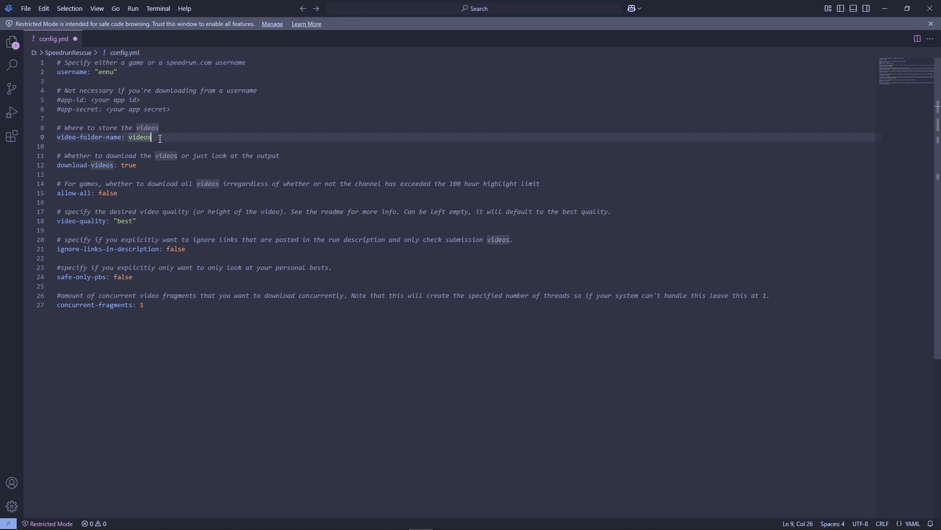
{"action": "left_click", "coordinate": [246, 141]}
{"action": "key", "text": "alt+Tab"}
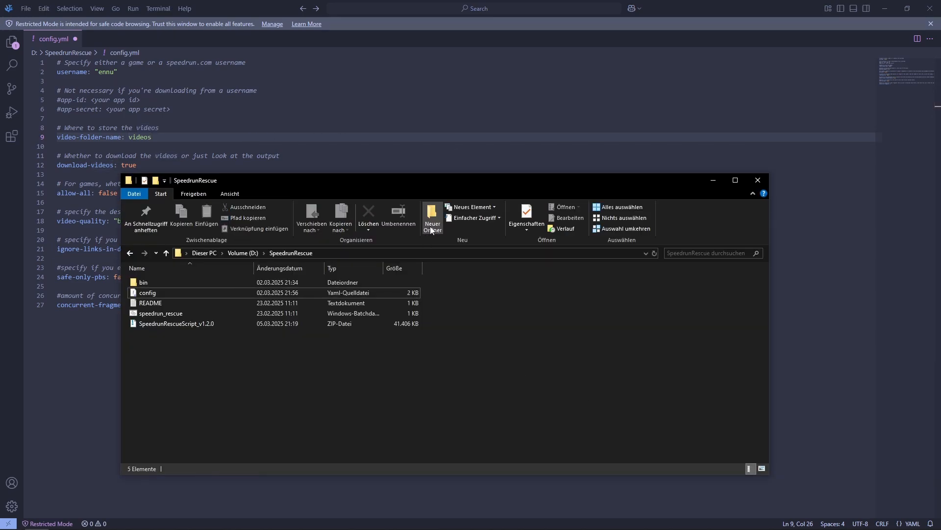
{"action": "left_click", "coordinate": [431, 226]}
{"action": "type", "text": "videos"}
{"action": "key", "text": "Return"}
{"action": "key", "text": "Return"}
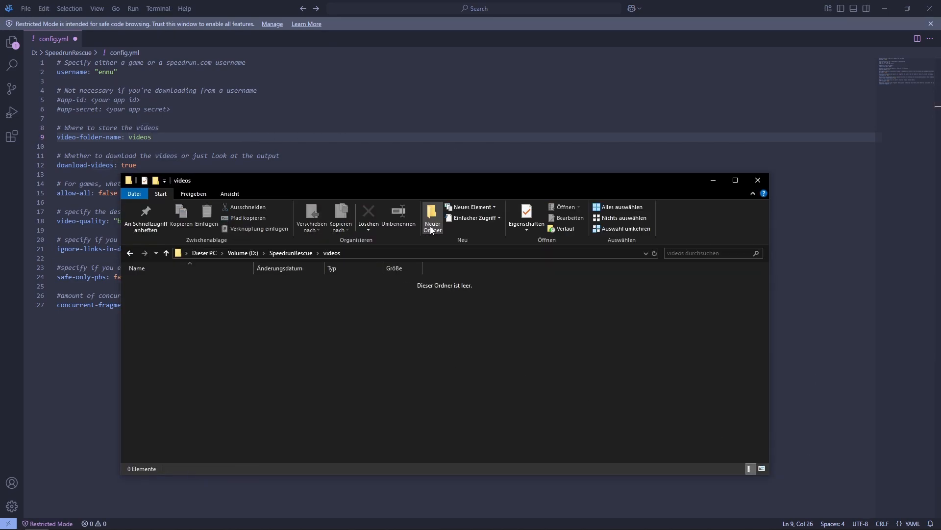
- Copy the new folder's path and set video-folder-name in config.yml to D:\SpeedrunRescue\videos
{"action": "left_click", "coordinate": [366, 253]}
{"action": "key", "text": "ctrl+c"}
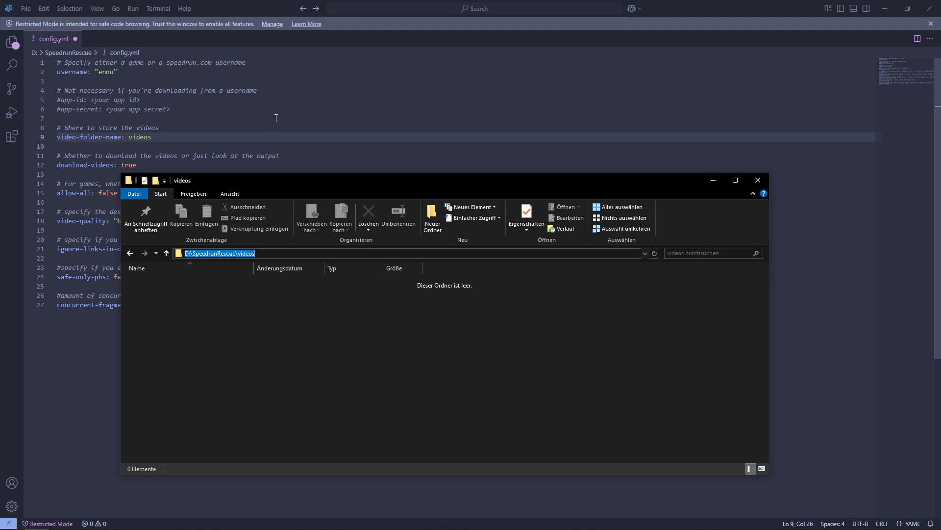
{"action": "left_click", "coordinate": [276, 119]}
{"action": "double_click", "coordinate": [140, 137]}
{"action": "key", "text": "ctrl+v"}
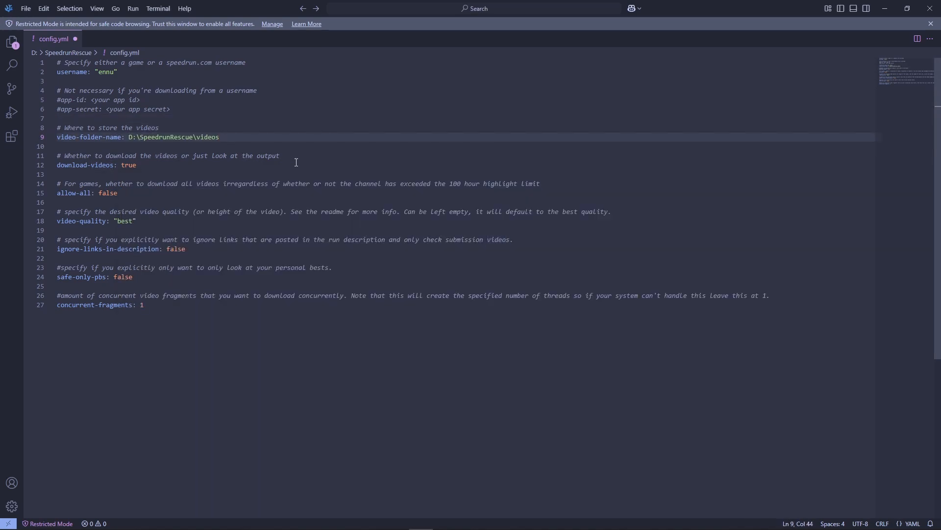
- Go past the download-videos and allow-all options and set video-quality to "360p" in config.yml
{"action": "left_click", "coordinate": [299, 162]}
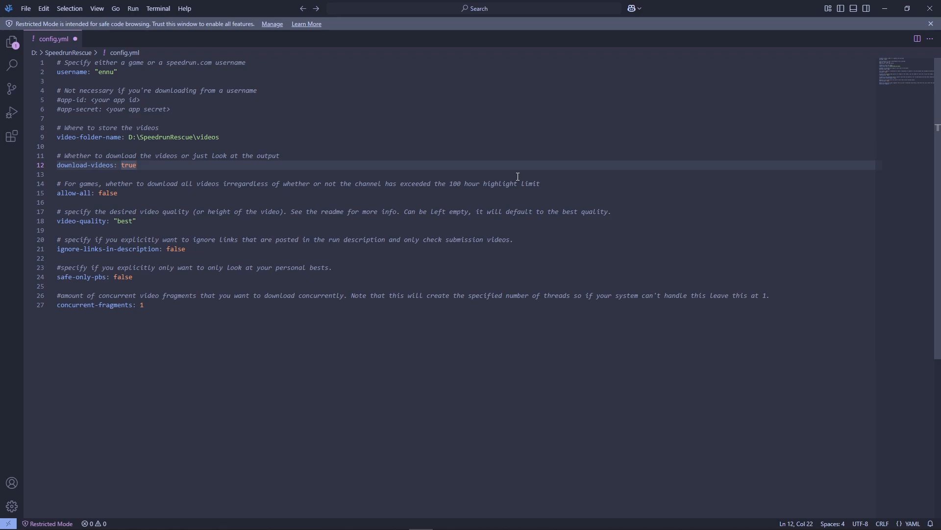
{"action": "left_click", "coordinate": [122, 193]}
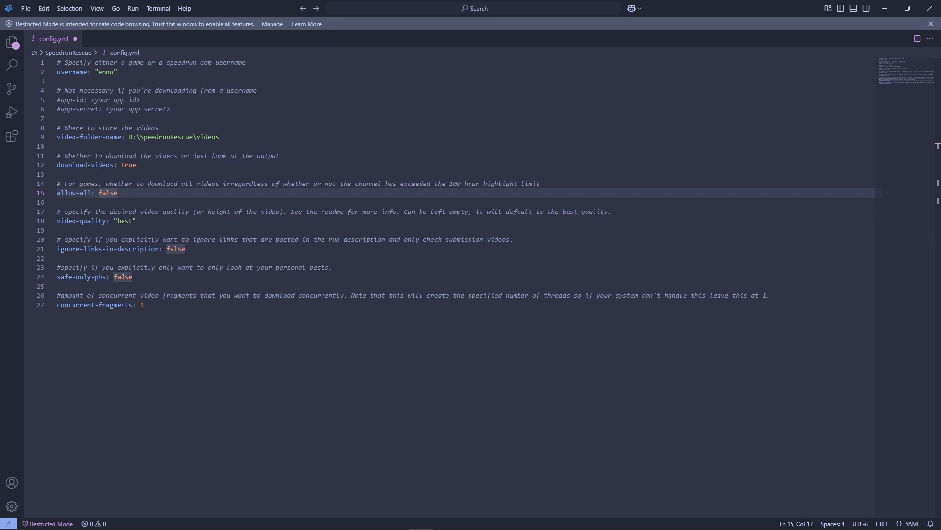
{"action": "left_click", "coordinate": [162, 224]}
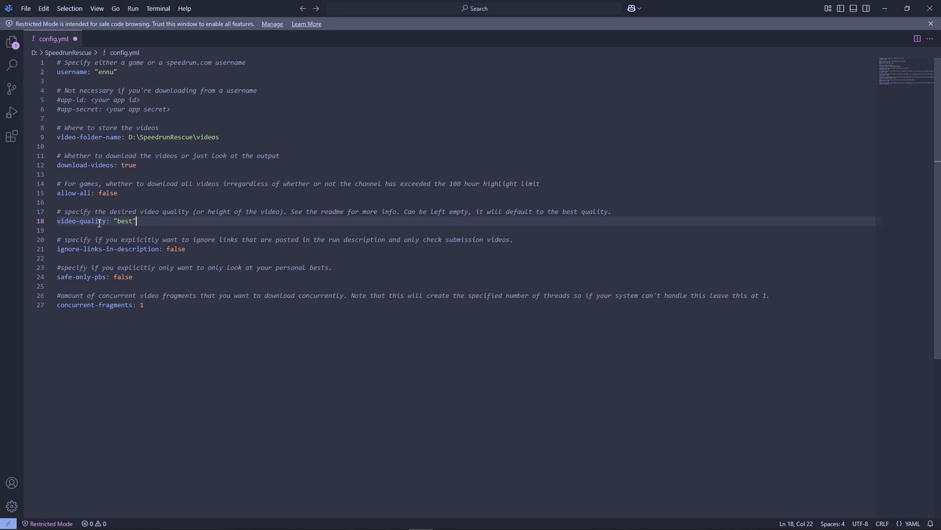
{"action": "double_click", "coordinate": [122, 221]}
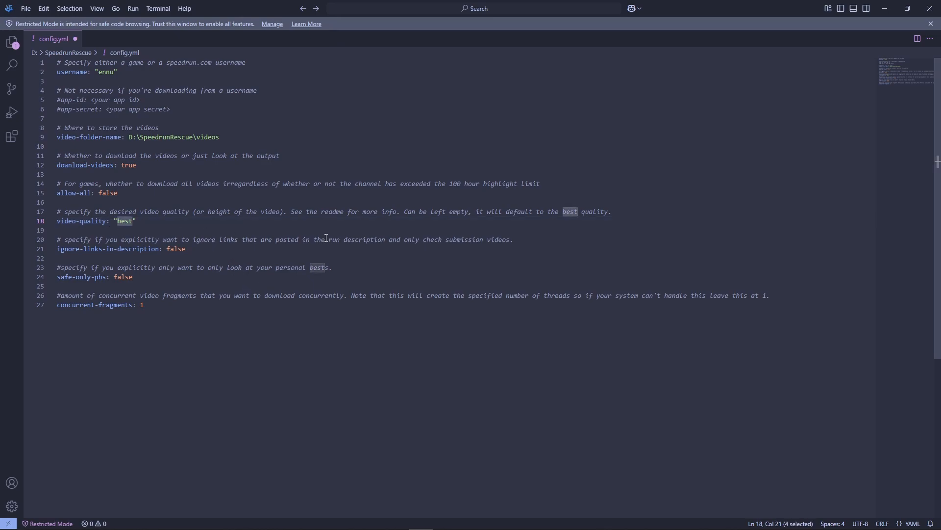
{"action": "type", "text": "360p"}
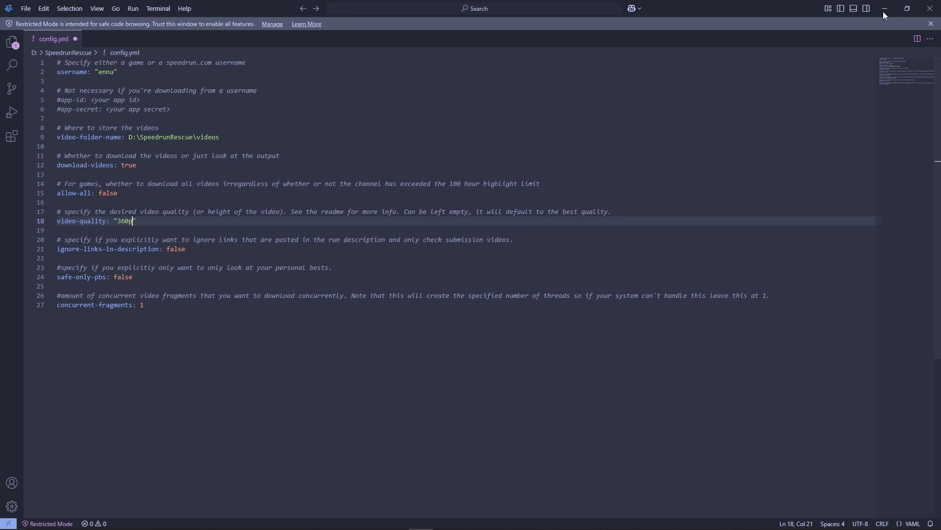
- Switch to the browser and consult the video-quality option in the SpeedrunRescueScript repository's README
{"action": "left_click", "coordinate": [885, 9]}
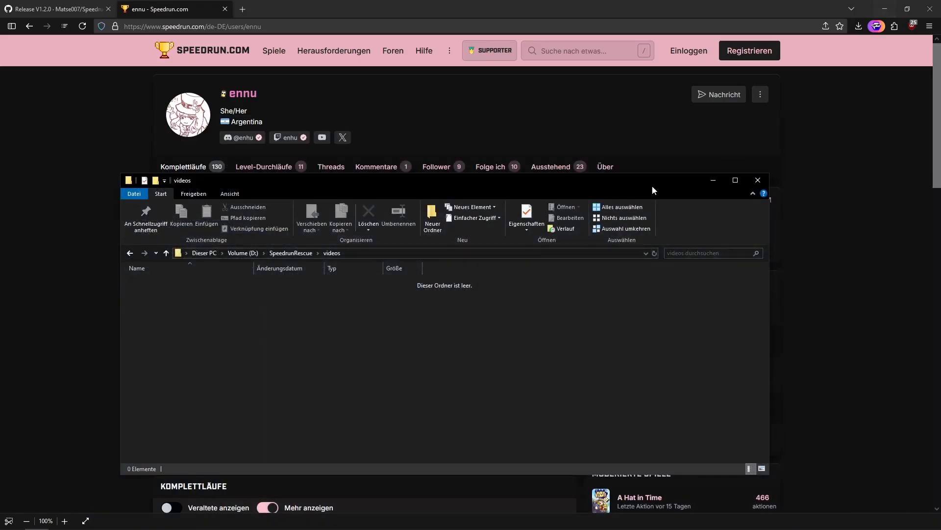
{"action": "left_click", "coordinate": [59, 9]}
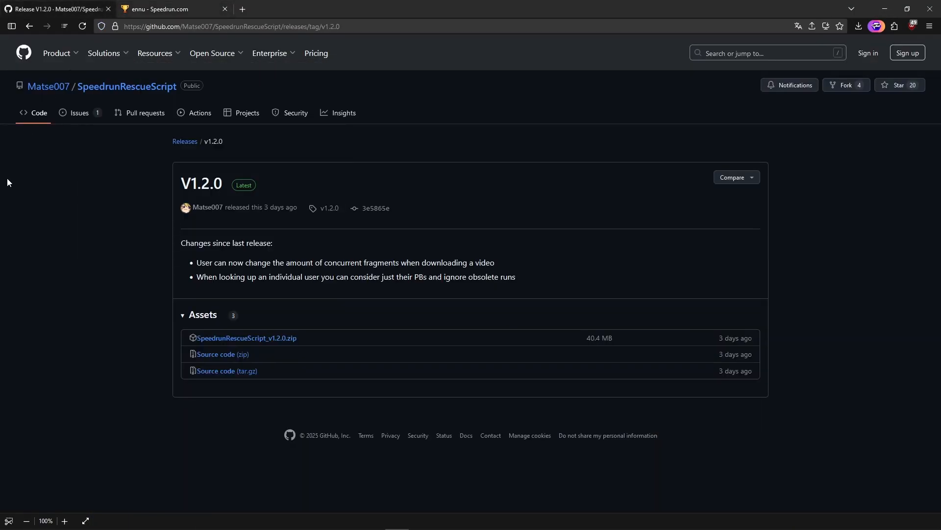
{"action": "left_click", "coordinate": [126, 86]}
{"action": "scroll", "coordinate": [170, 322], "scroll_direction": "down", "scroll_amount": 15}
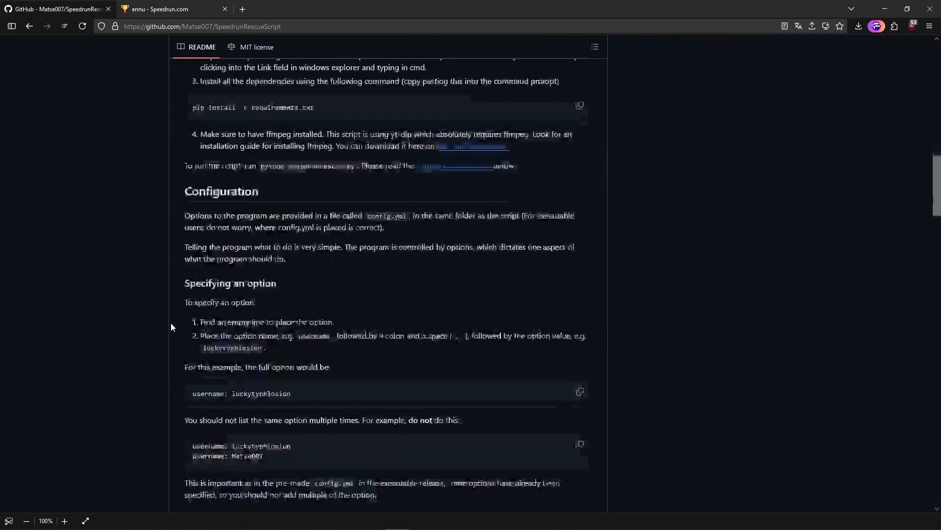
{"action": "scroll", "coordinate": [171, 323], "scroll_direction": "down", "scroll_amount": 15}
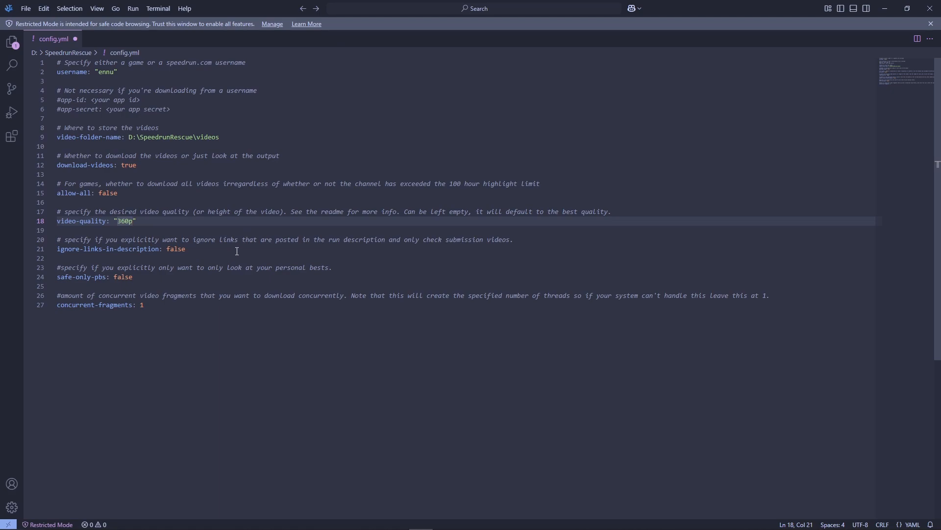
- Set concurrent-fragments to 10 in config.yml, save the file and close the editor
{"action": "left_click", "coordinate": [235, 251]}
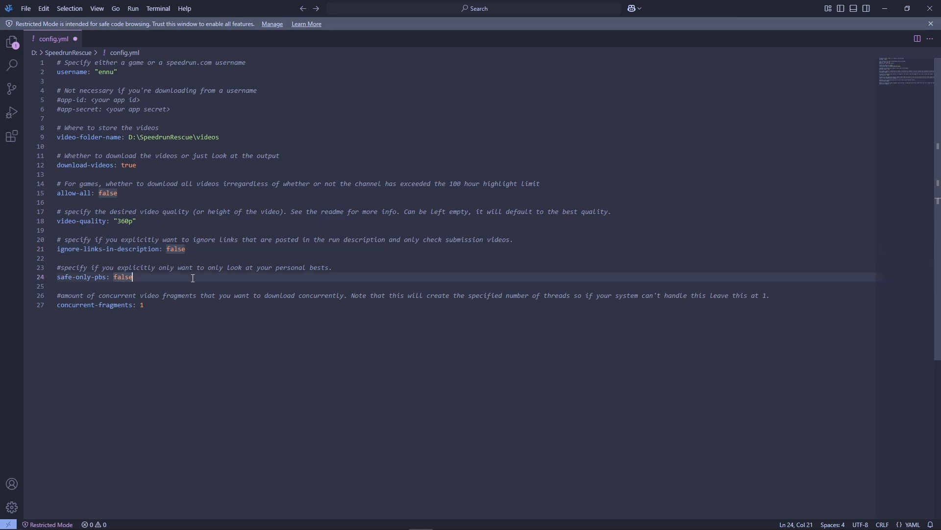
{"action": "key", "text": "Down"}
{"action": "key", "text": "Down"}
{"action": "key", "text": "Down"}
{"action": "key", "text": "ctrl+End"}
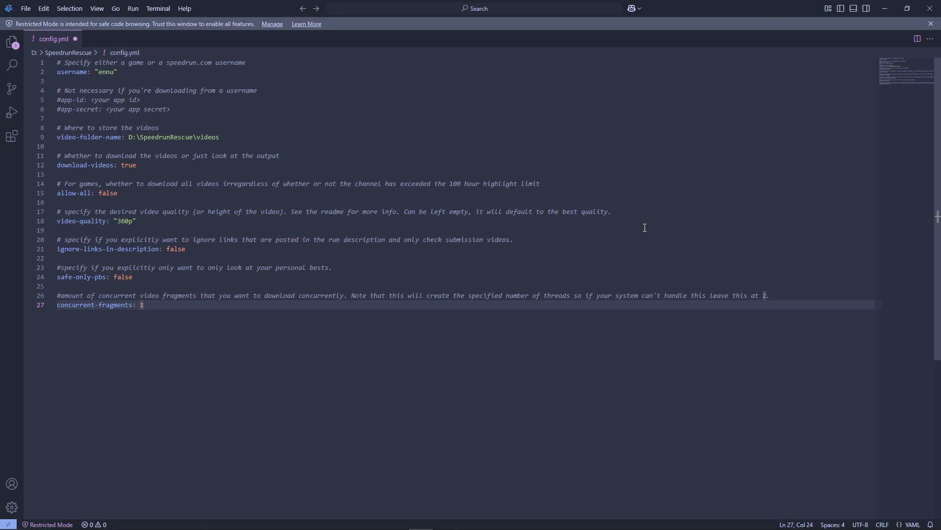
{"action": "type", "text": "0"}
{"action": "key", "text": "ctrl+s"}
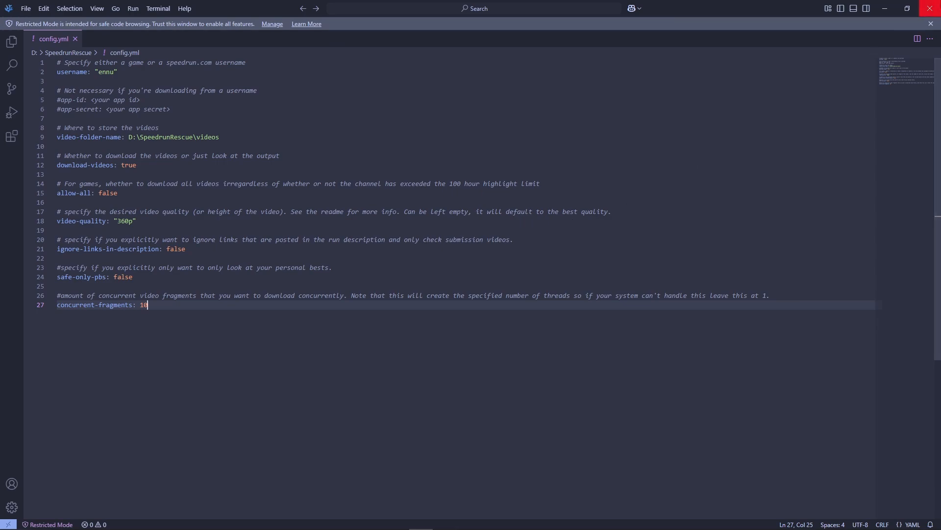
{"action": "left_click", "coordinate": [921, 15]}
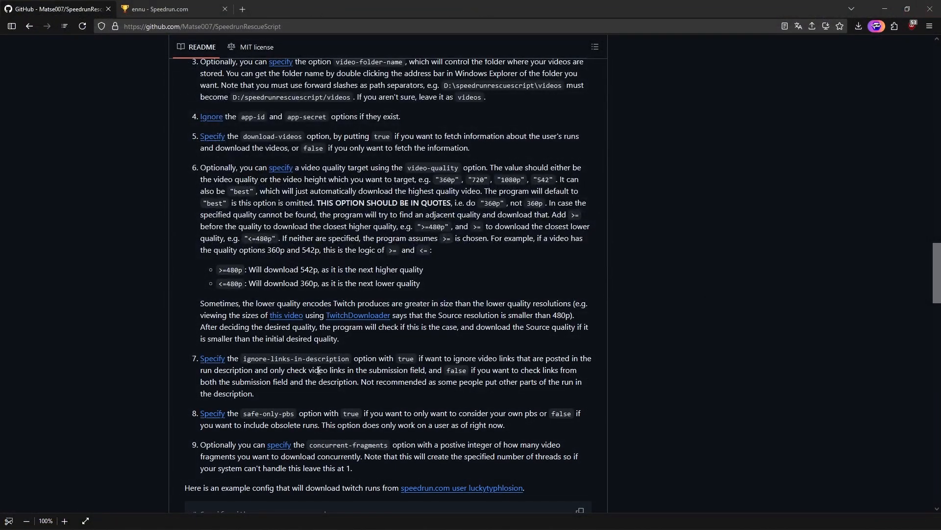
- Return to the SpeedrunRescue folder in the file manager and run the speedrun_rescue batch file
{"action": "key", "text": "alt+Tab"}
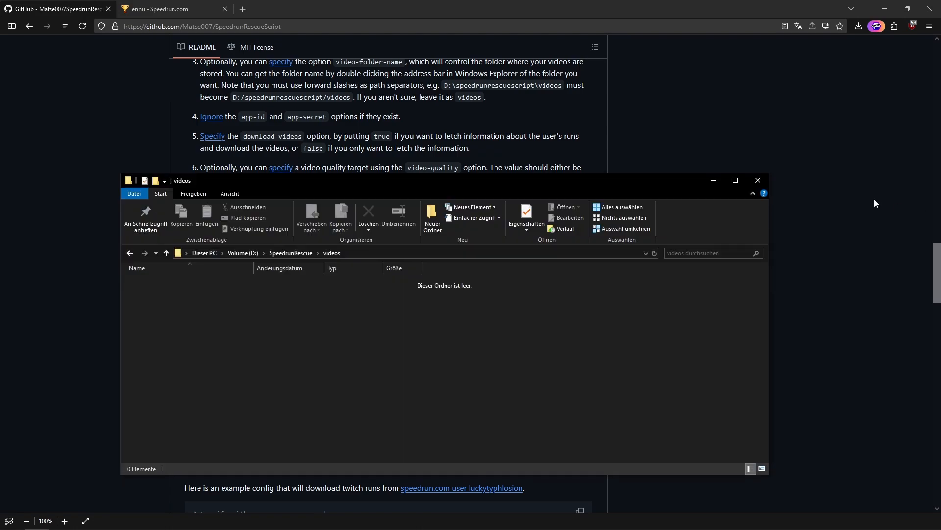
{"action": "left_click", "coordinate": [281, 253]}
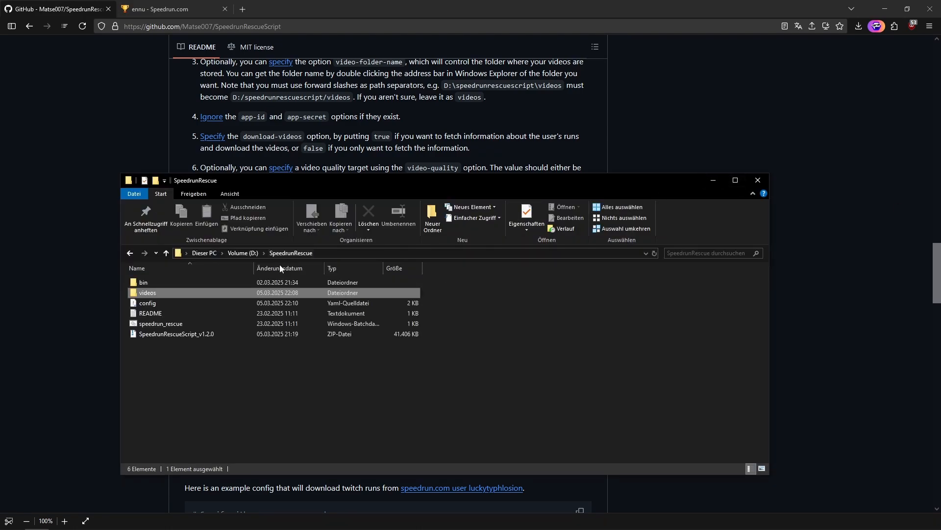
{"action": "left_click", "coordinate": [166, 325]}
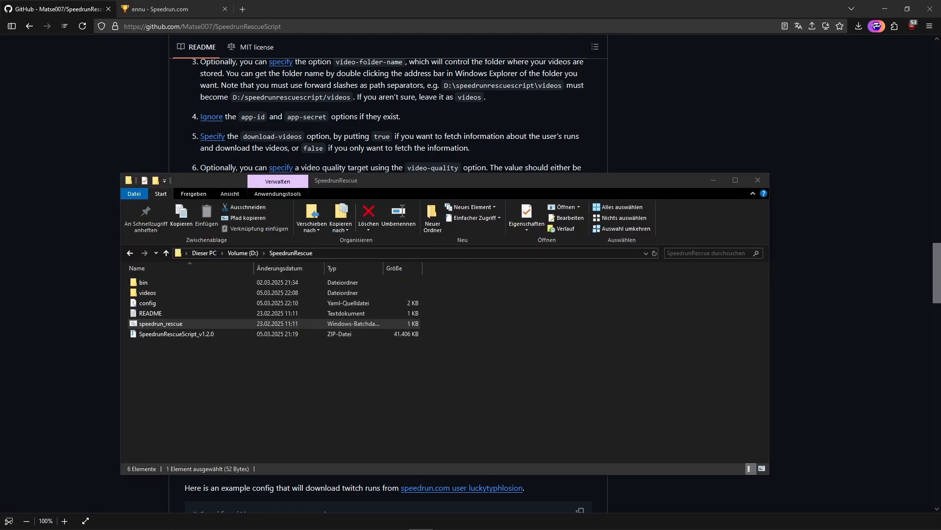
- Run speedrun_rescue, close its console mid-download, run the batch file again and answer y to continue the remaining downloads
{"action": "key", "text": "Return"}
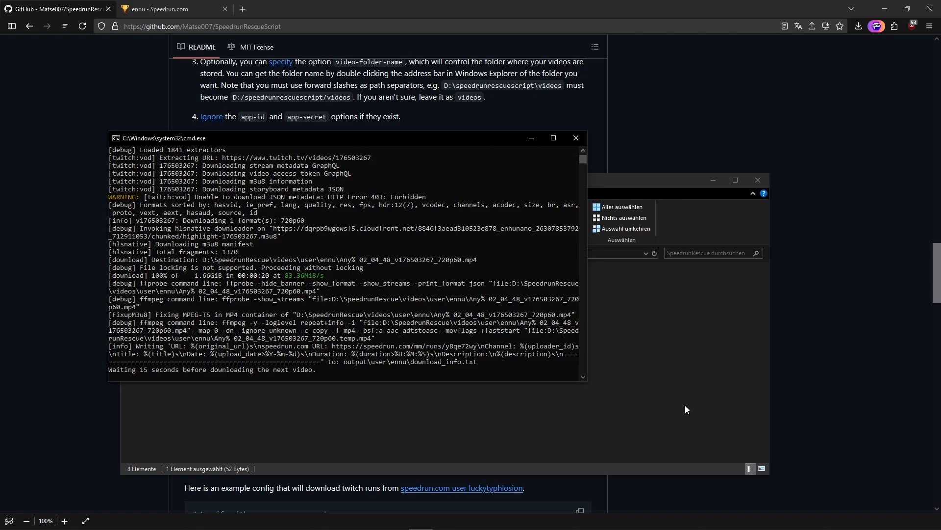
{"action": "left_click", "coordinate": [577, 139]}
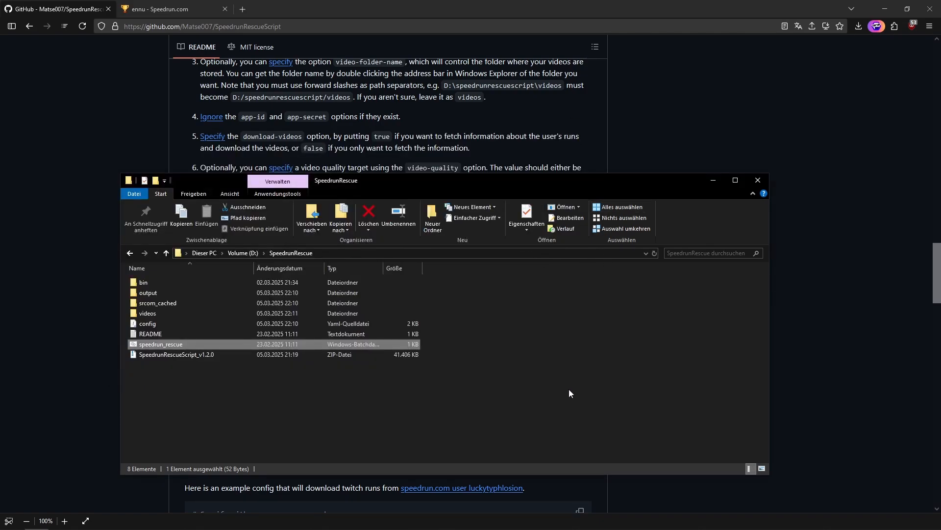
{"action": "double_click", "coordinate": [181, 345]}
{"action": "left_click_drag", "start_coordinate": [495, 168], "coordinate": [243, 204]}
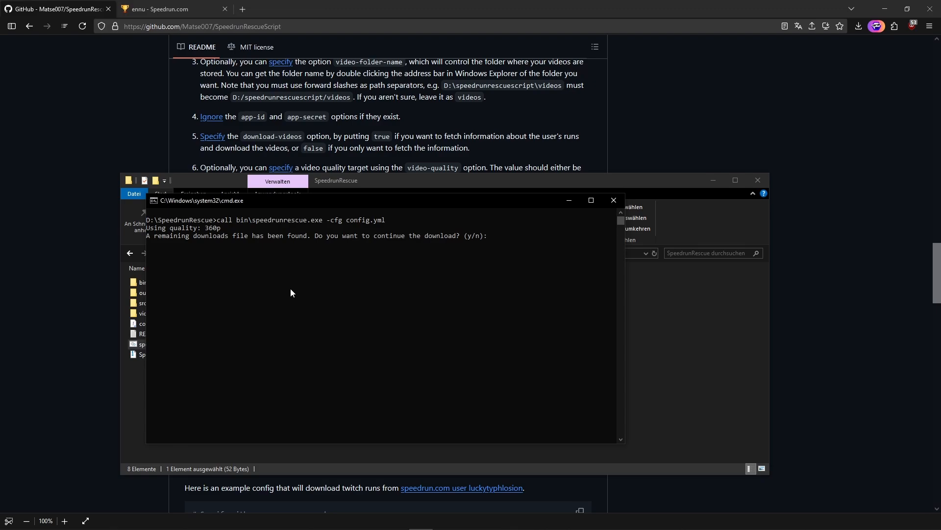
{"action": "type", "text": "y"}
{"action": "key", "text": "Return"}
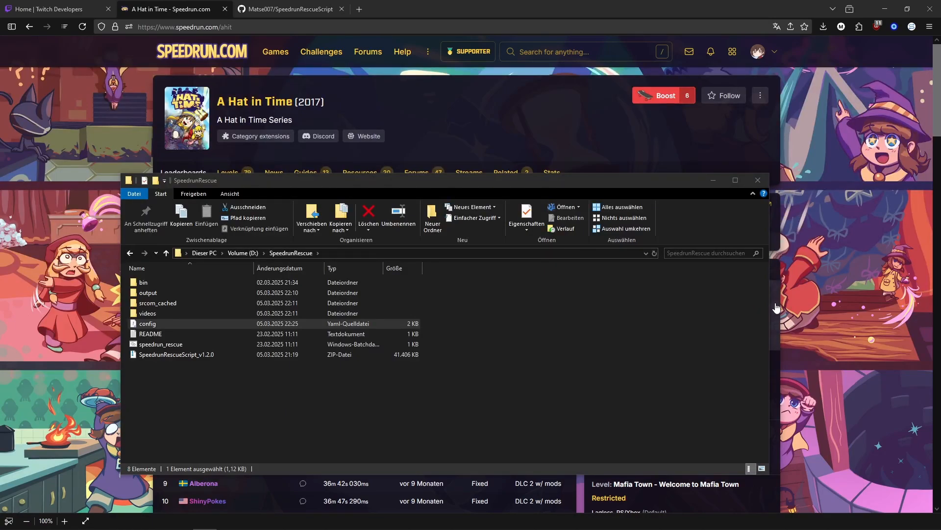
- Open config.yml in the code editor, delete the username line and dismiss the Restricted Mode notice
{"action": "double_click", "coordinate": [160, 322]}
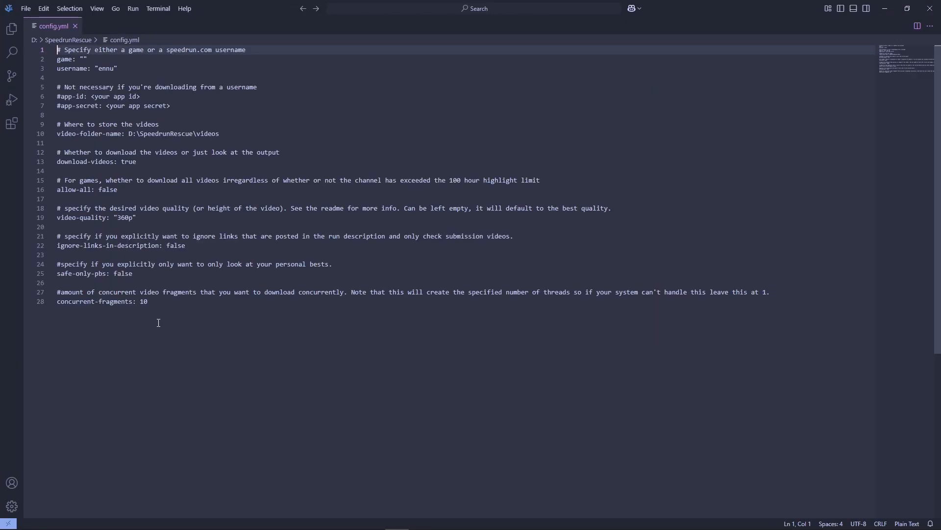
{"action": "left_click_drag", "start_coordinate": [137, 81], "coordinate": [51, 85]}
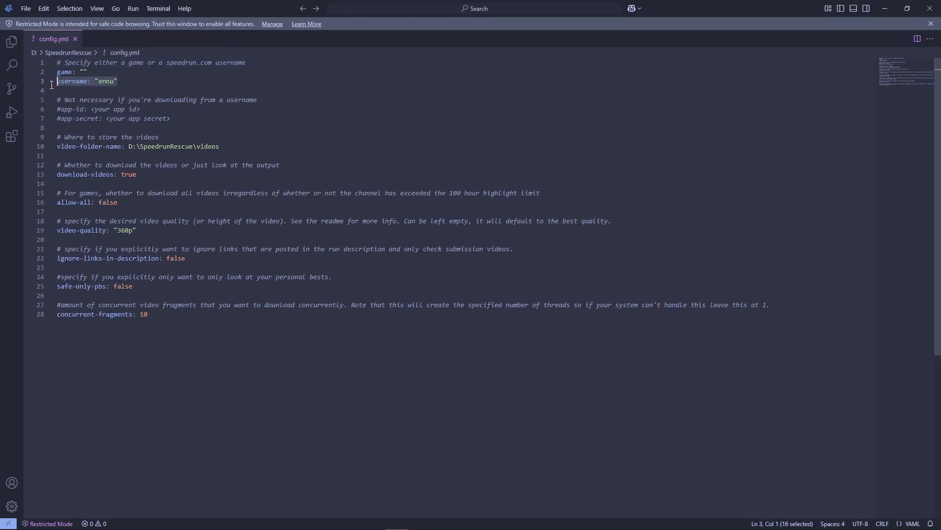
{"action": "key", "text": "BackSpace"}
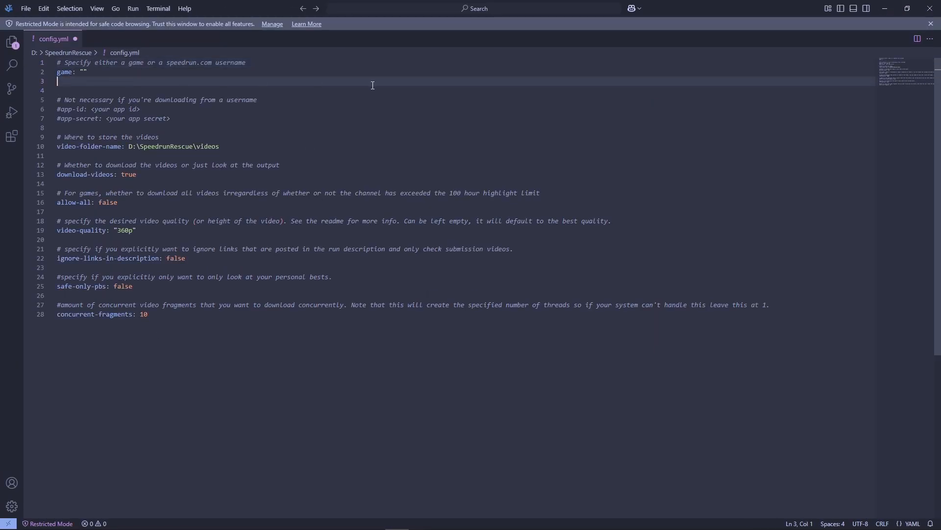
{"action": "left_click", "coordinate": [932, 24]}
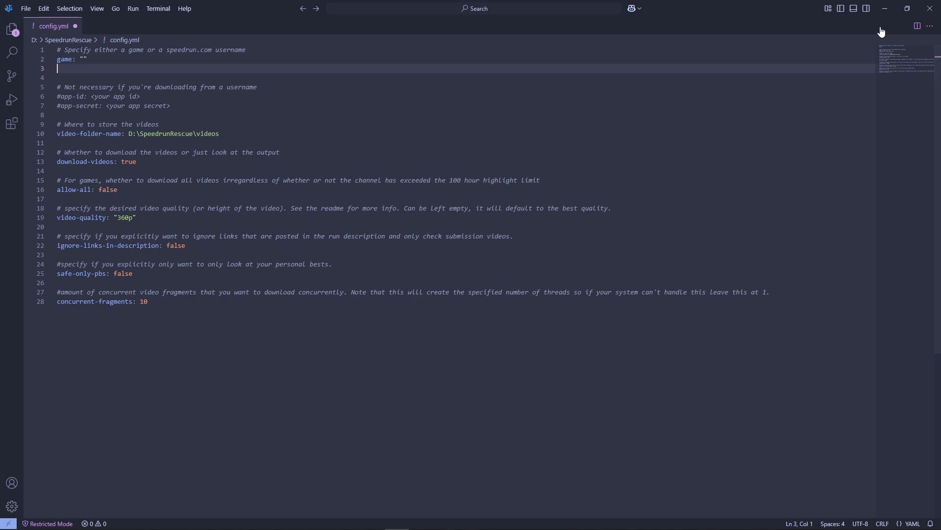
- Check the A Hat in Time abbreviation on its speedrun.com page, set game to "ahit" in config.yml and save
{"action": "left_click", "coordinate": [886, 11]}
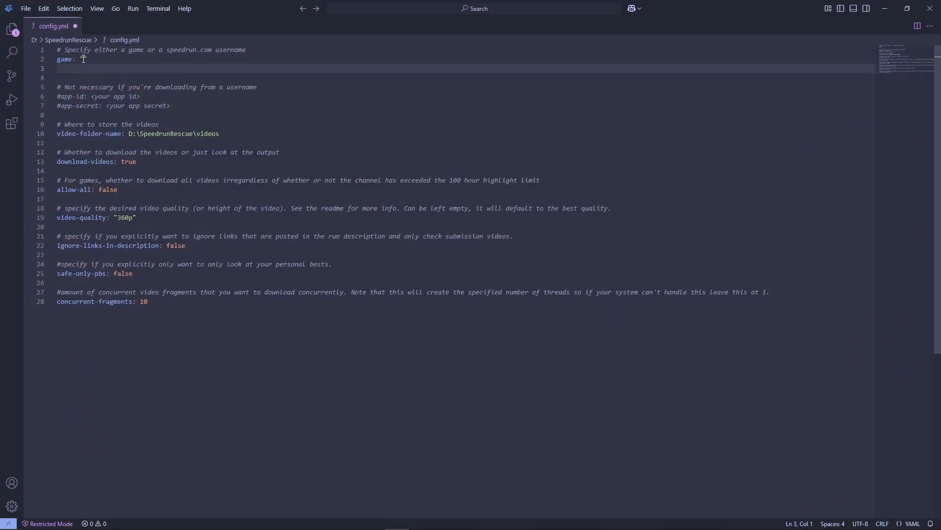
{"action": "left_click", "coordinate": [84, 59]}
{"action": "type", "text": "\""}
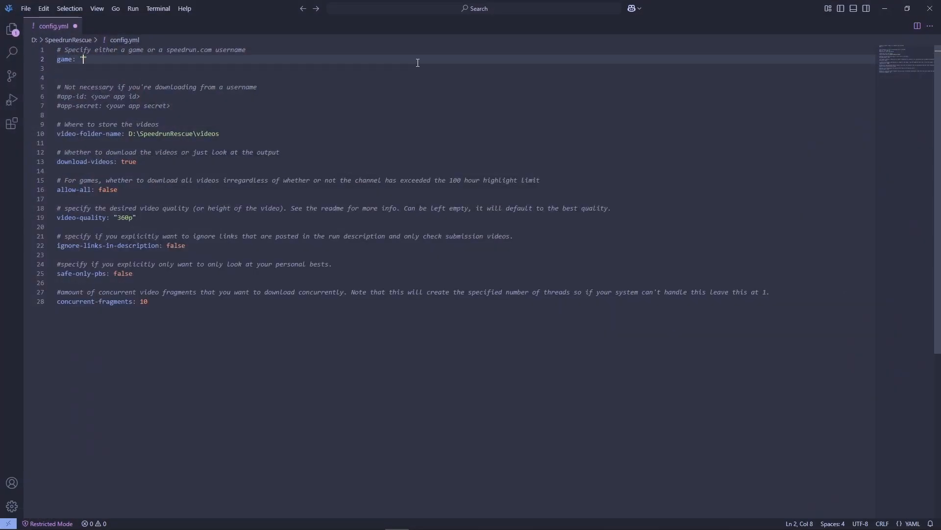
{"action": "type", "text": "ahit"}
{"action": "key", "text": "ctrl+s"}
- Uncomment the app-id and app-secret lines in config.yml and save the file
{"action": "left_click", "coordinate": [61, 96]}
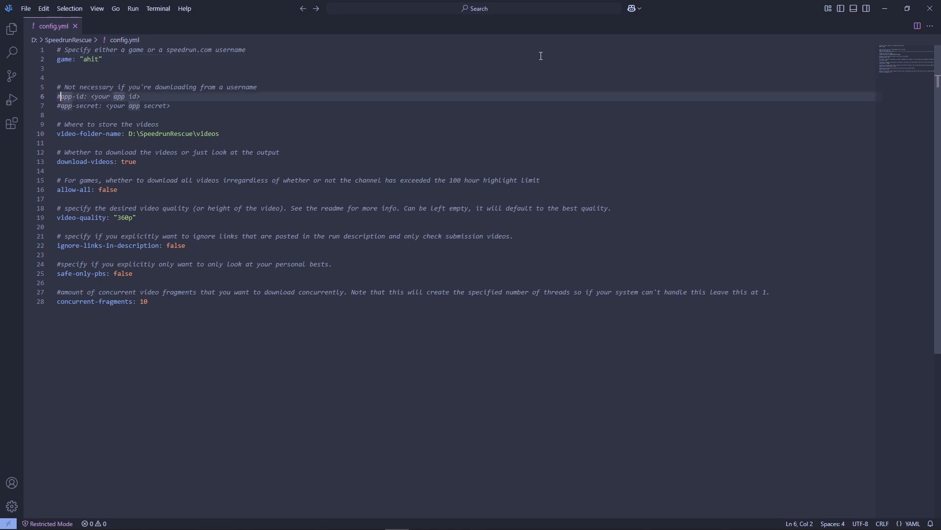
{"action": "key", "text": "BackSpace"}
{"action": "key", "text": "Down"}
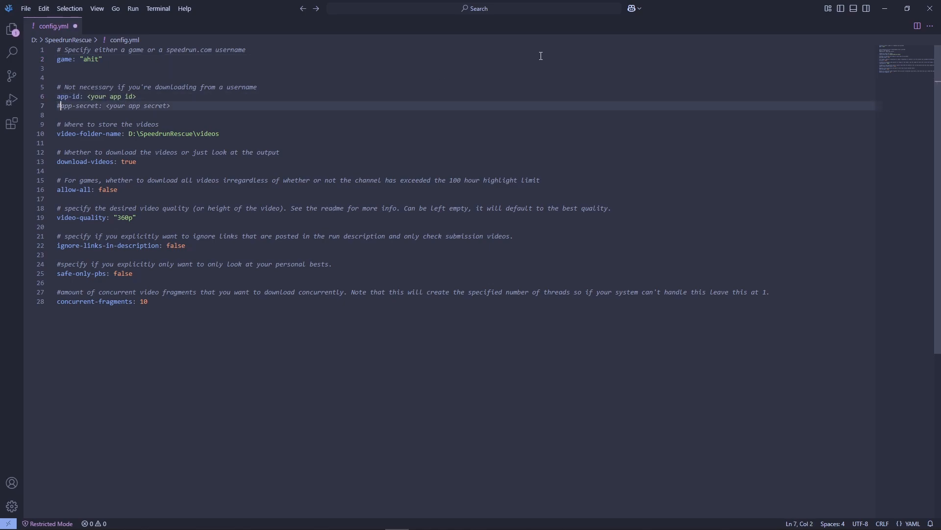
{"action": "key", "text": "Delete"}
{"action": "left_click", "coordinate": [424, 108]}
{"action": "key", "text": "ctrl+s"}
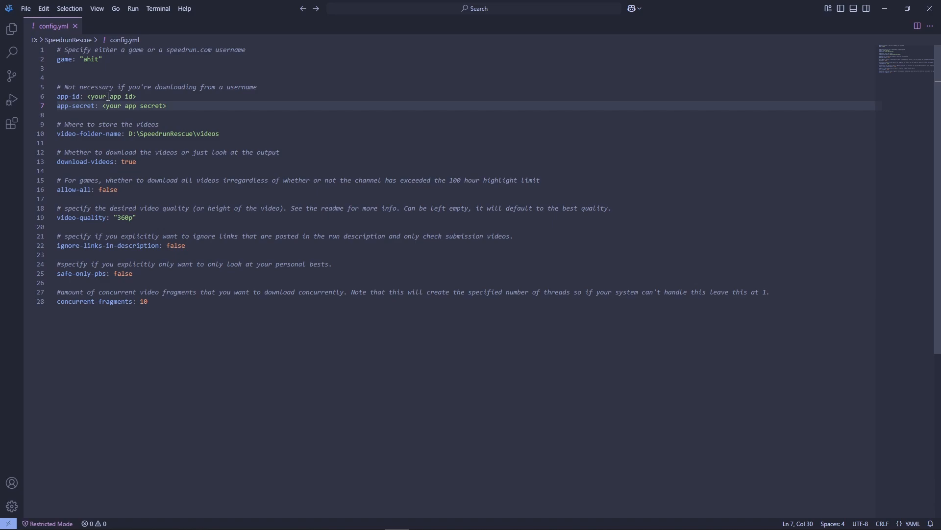
- Switch to the Twitch Developers site in the browser and open the form for registering a new application in the console
{"action": "left_click", "coordinate": [885, 8]}
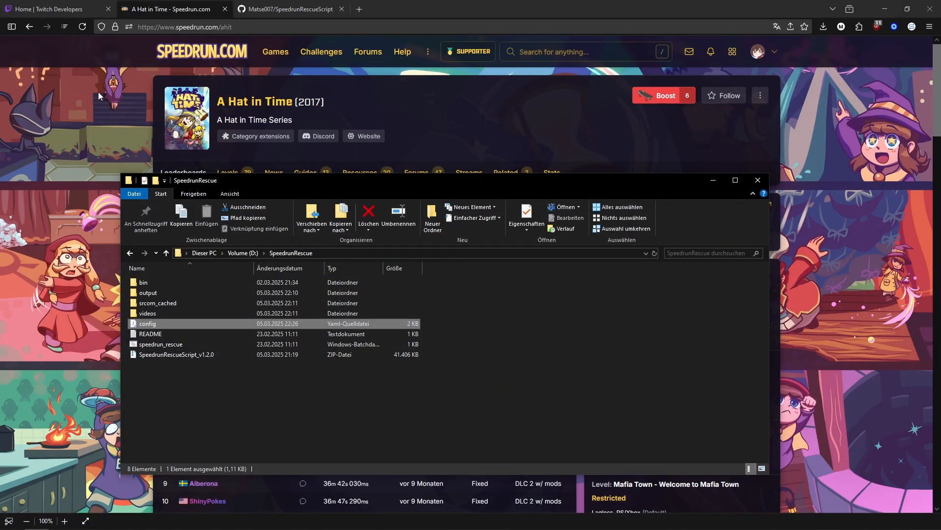
{"action": "left_click", "coordinate": [76, 7]}
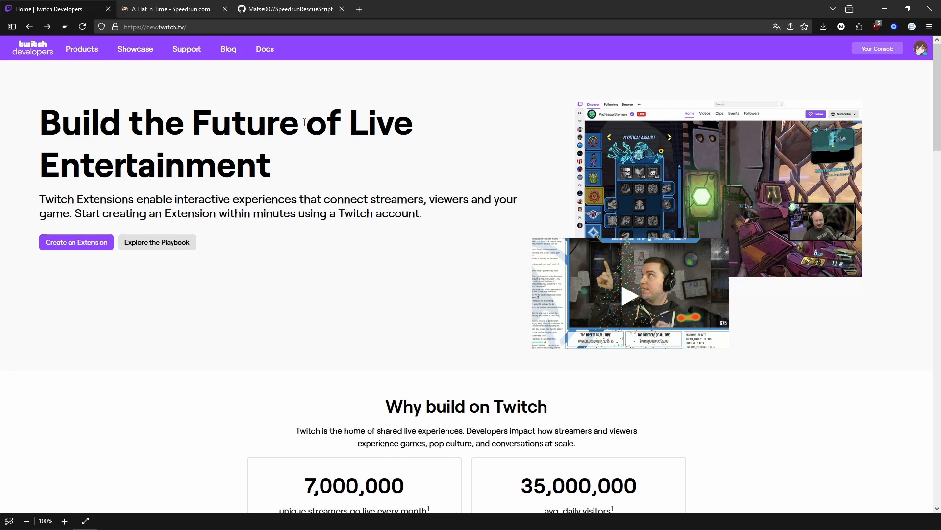
{"action": "left_click", "coordinate": [876, 51]}
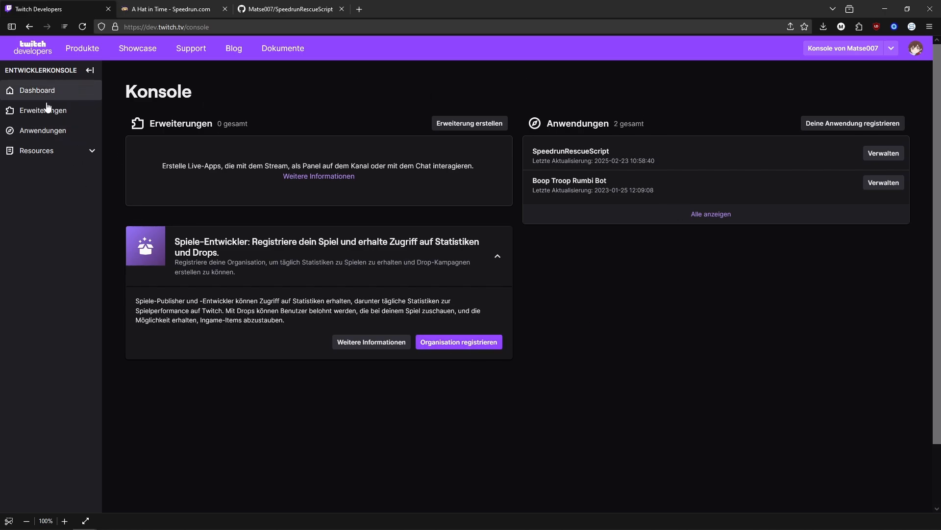
{"action": "left_click", "coordinate": [56, 140]}
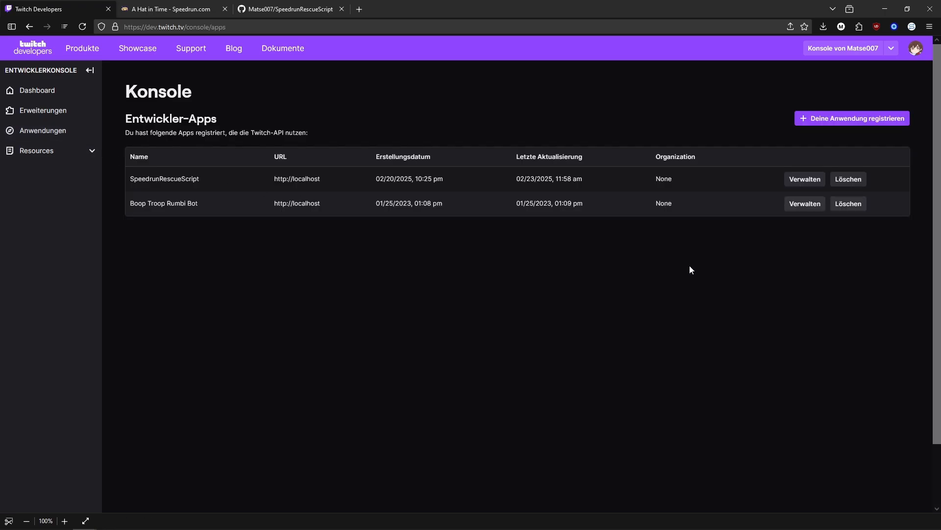
{"action": "left_click", "coordinate": [849, 120]}
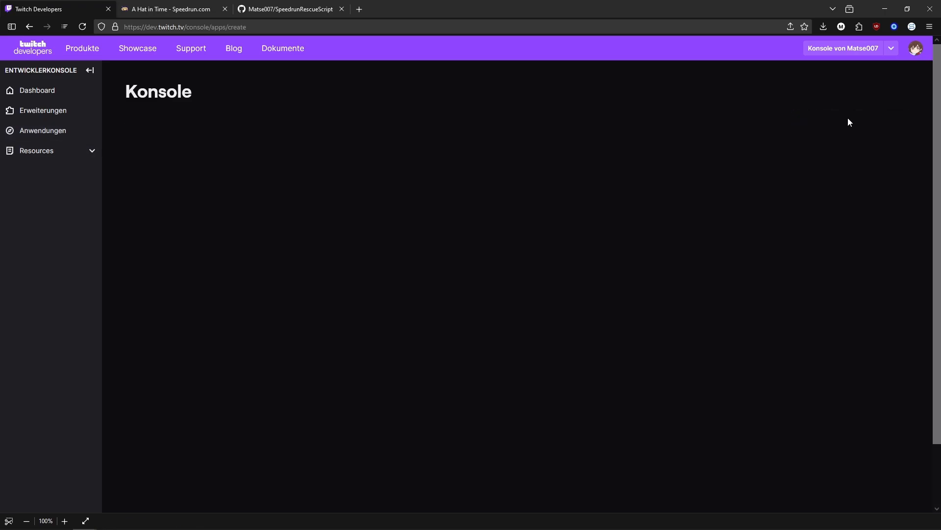
- Name the new Twitch application "Hat in Time Speedrun Saving"
{"action": "left_click", "coordinate": [202, 171]}
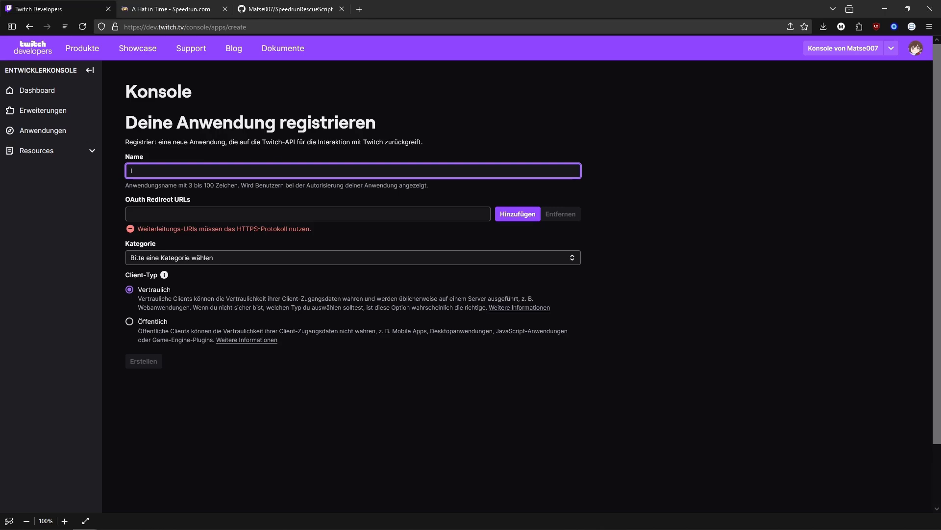
{"action": "type", "text": "Hat in Time Speedrun Saving"}
{"action": "left_click", "coordinate": [298, 1]}
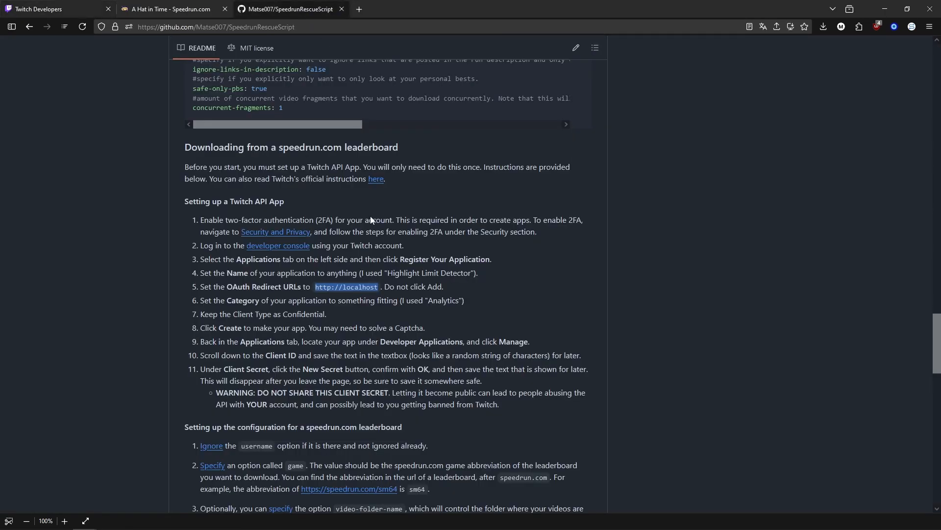
{"action": "left_click_drag", "start_coordinate": [378, 287], "coordinate": [314, 288]}
{"action": "key", "text": "ctrl+c"}
{"action": "left_click", "coordinate": [158, 6]}
{"action": "left_click", "coordinate": [64, 9]}
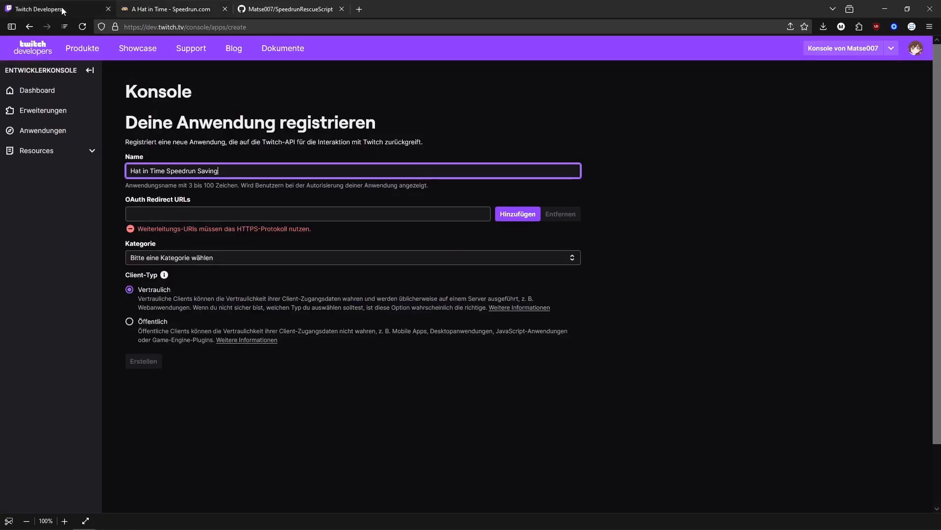
{"action": "left_click", "coordinate": [208, 212]}
{"action": "key", "text": "ctrl+v"}
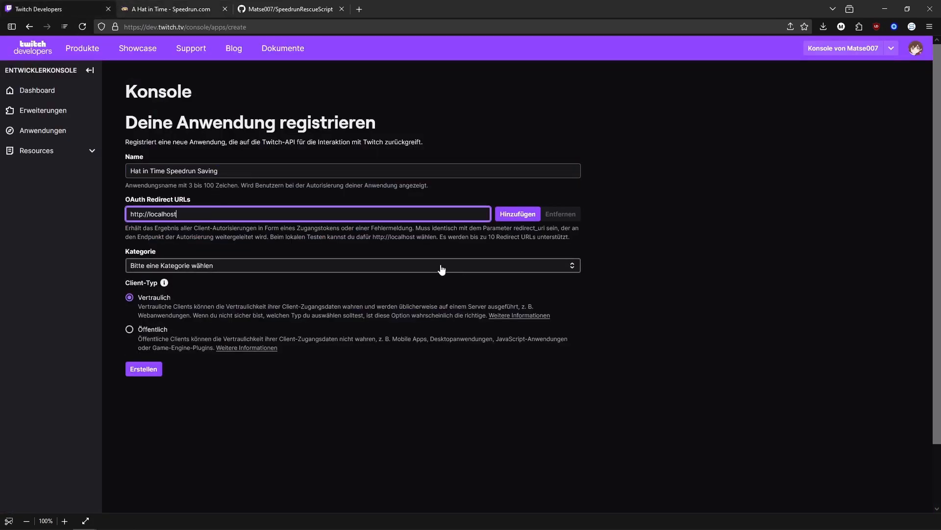
- Set the application's category to Analytics Tool and create the application
{"action": "left_click", "coordinate": [260, 265]}
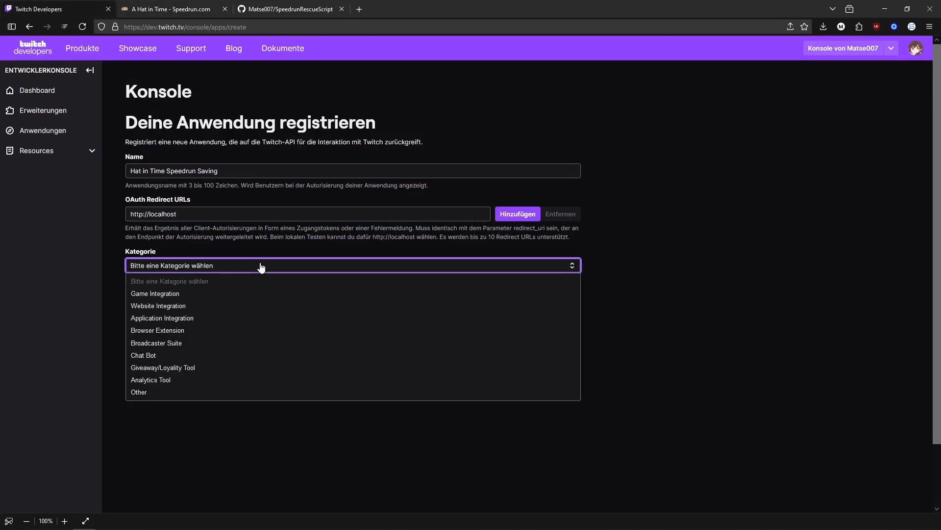
{"action": "left_click", "coordinate": [172, 380]}
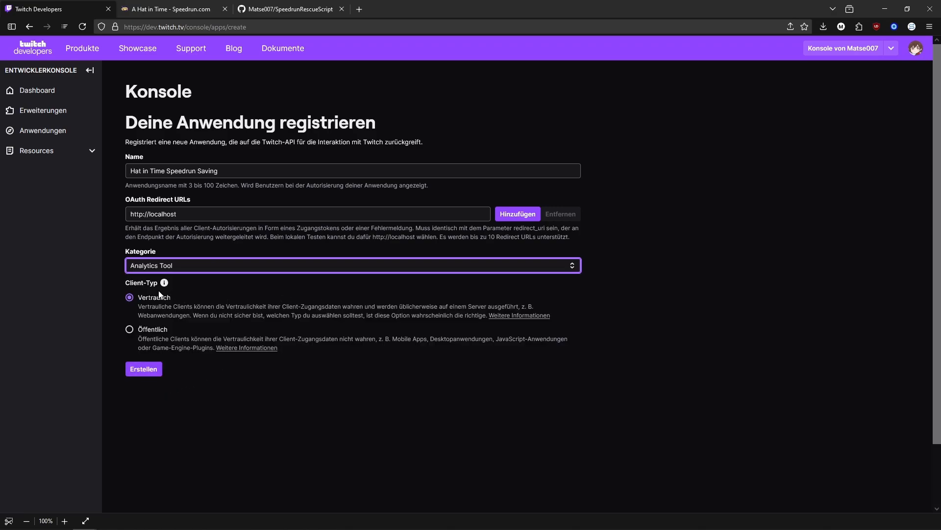
{"action": "left_click", "coordinate": [180, 381]}
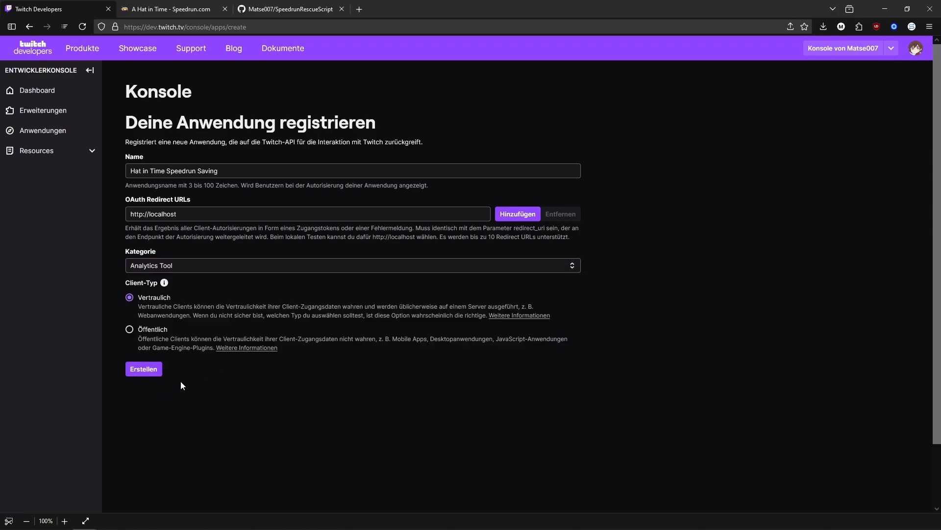
{"action": "left_click", "coordinate": [154, 377]}
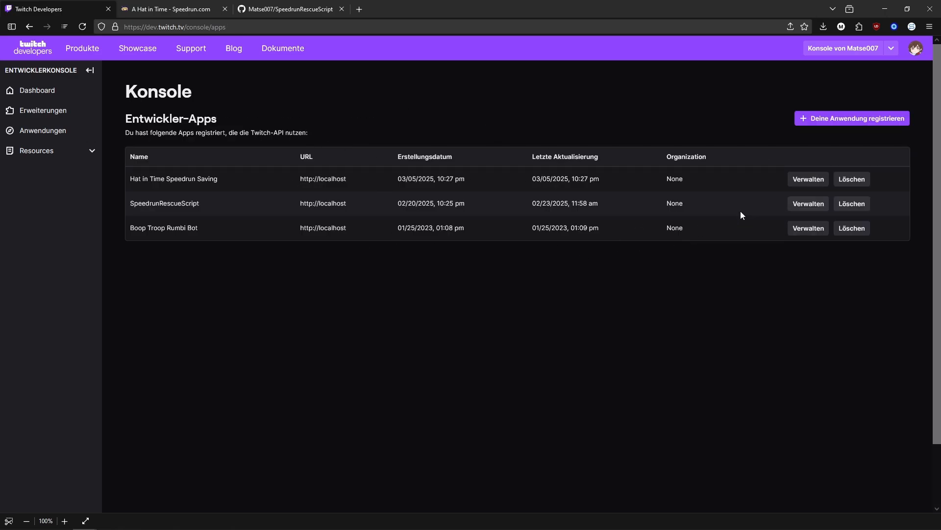
- Copy the client ID from the new application's management page and replace the app-id placeholder in config.yml with it
{"action": "left_click", "coordinate": [799, 178]}
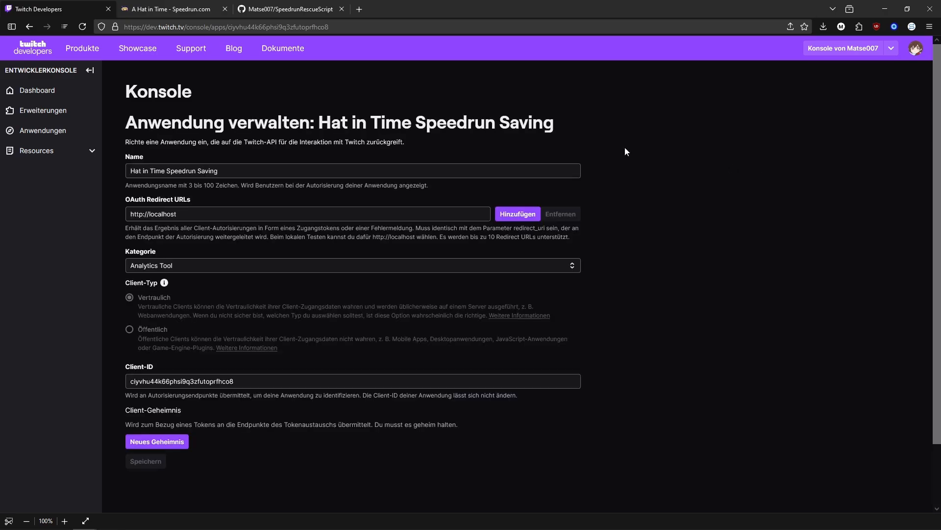
{"action": "double_click", "coordinate": [232, 383]}
{"action": "key", "text": "ctrl+c"}
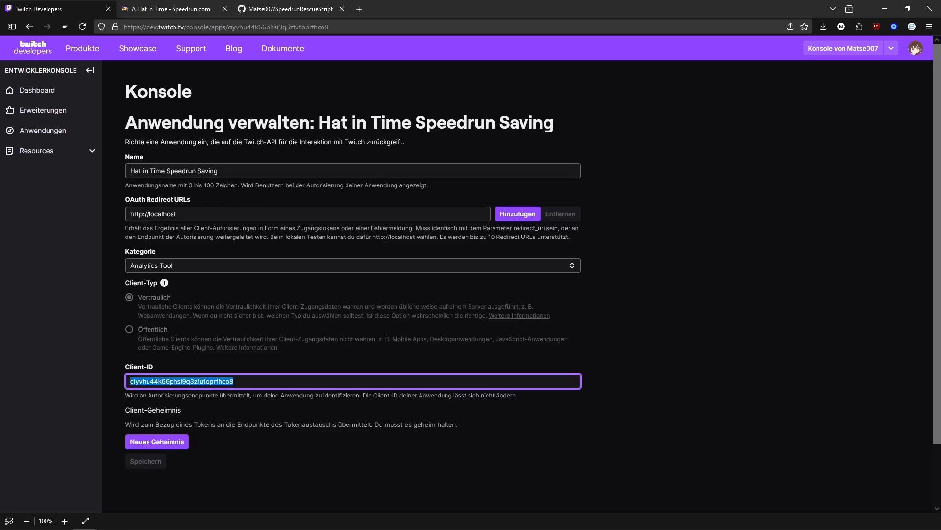
{"action": "key", "text": "alt+Tab"}
{"action": "left_click_drag", "start_coordinate": [138, 97], "coordinate": [92, 96]}
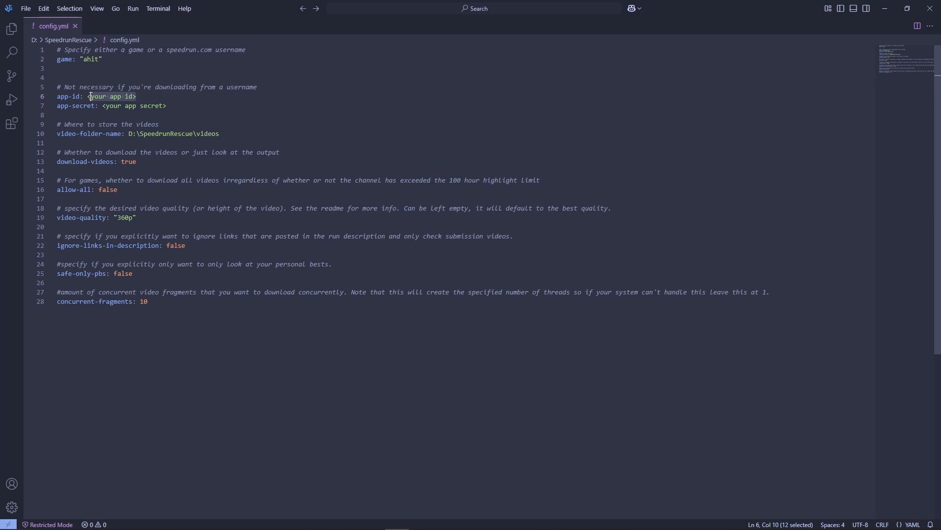
{"action": "key", "text": "shift+Left"}
{"action": "key", "text": "ctrl+v"}
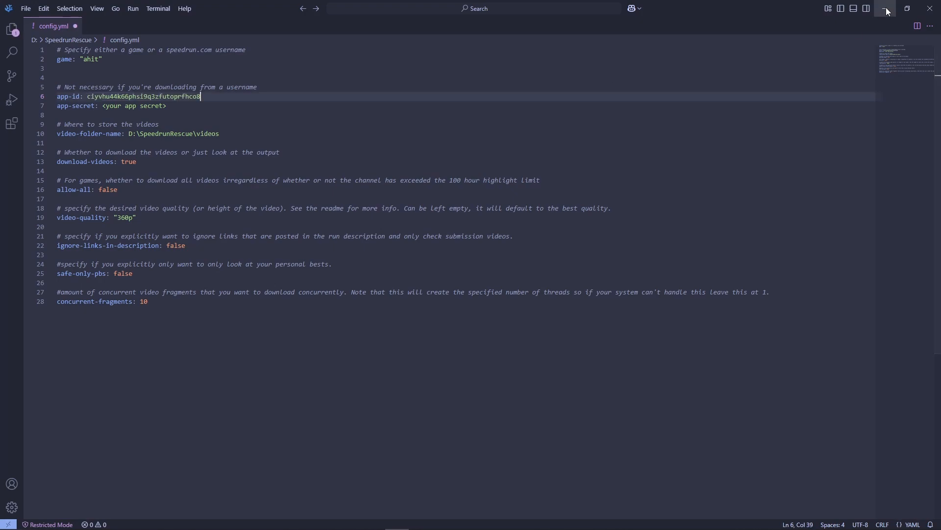
- Return to the application's management page and generate a new client secret, confirming the prompt
{"action": "key", "text": "alt+Tab"}
{"action": "left_click", "coordinate": [270, 322]}
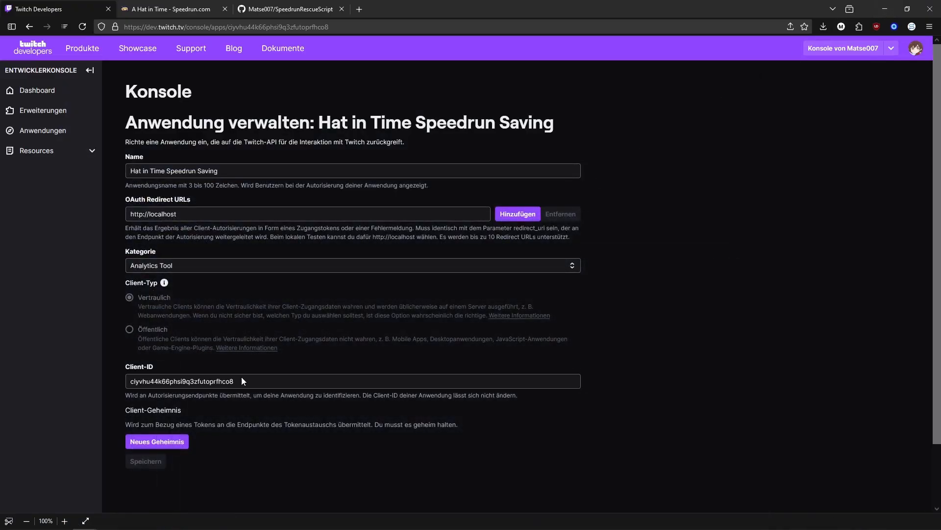
{"action": "left_click", "coordinate": [164, 443]}
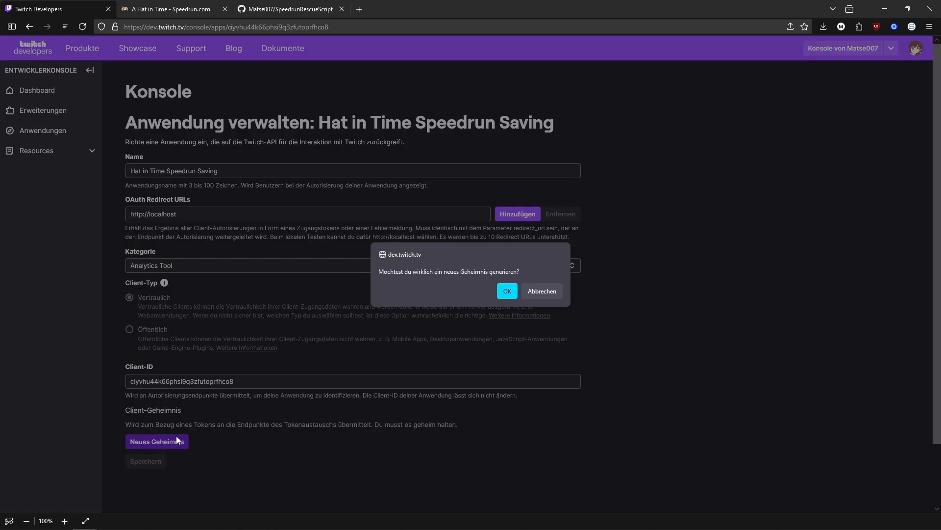
{"action": "left_click", "coordinate": [506, 291]}
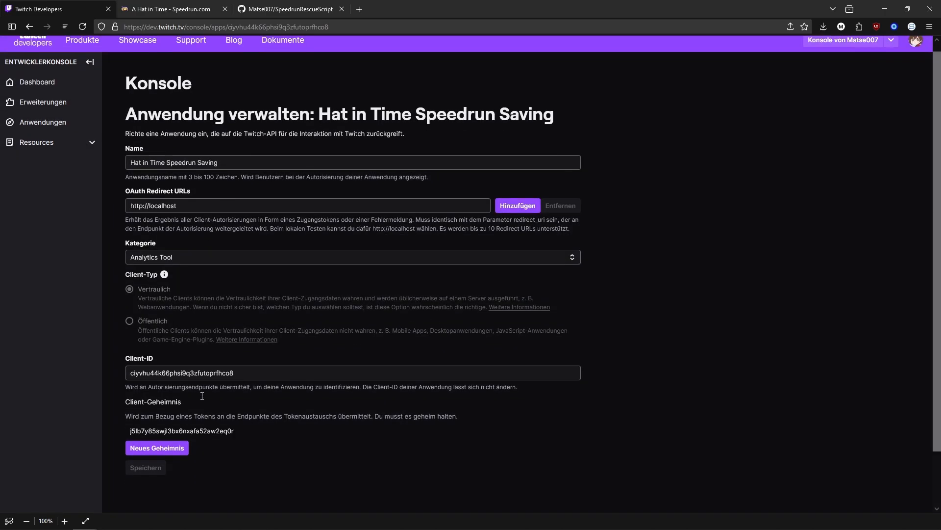
- Copy the client secret, replace the app-secret placeholder in config.yml with it and save the file
{"action": "scroll", "coordinate": [233, 393], "scroll_direction": "down", "scroll_amount": 2}
{"action": "left_click_drag", "start_coordinate": [249, 373], "coordinate": [131, 372]}
{"action": "key", "text": "ctrl+c"}
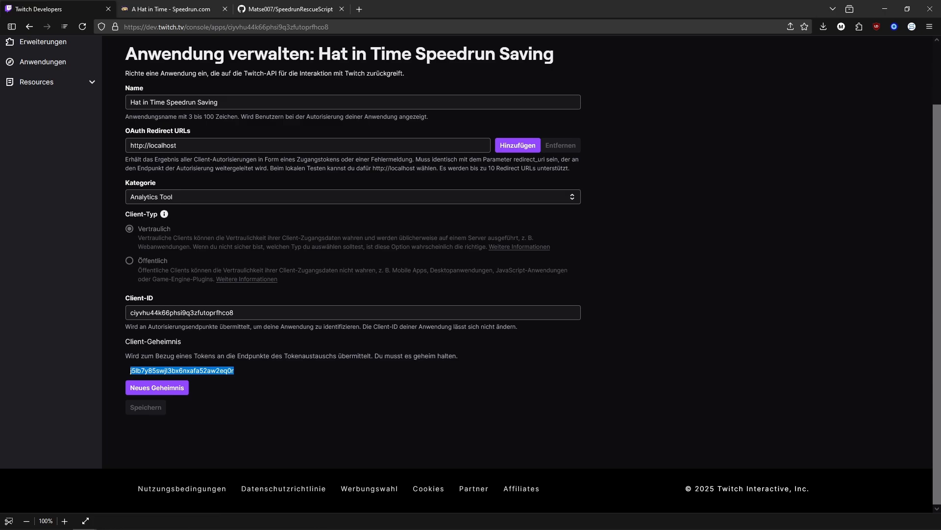
{"action": "key", "text": "alt+Tab"}
{"action": "left_click_drag", "start_coordinate": [167, 106], "coordinate": [102, 106]}
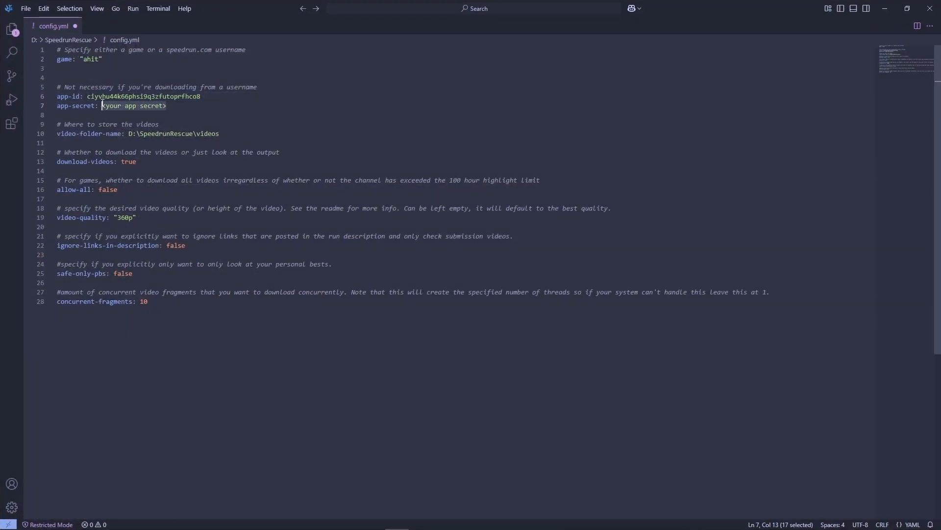
{"action": "key", "text": "ctrl+v"}
{"action": "left_click", "coordinate": [317, 125]}
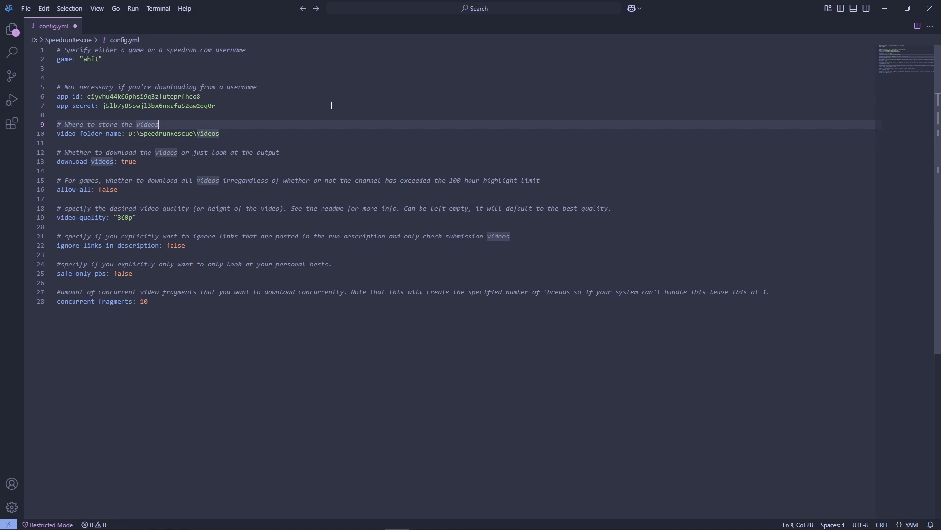
{"action": "key", "text": "ctrl+s"}
- Switch to the SpeedrunRescue folder in the file manager and run the speedrun_rescue batch file with the leaderboard configuration
{"action": "key", "text": "alt+Tab"}
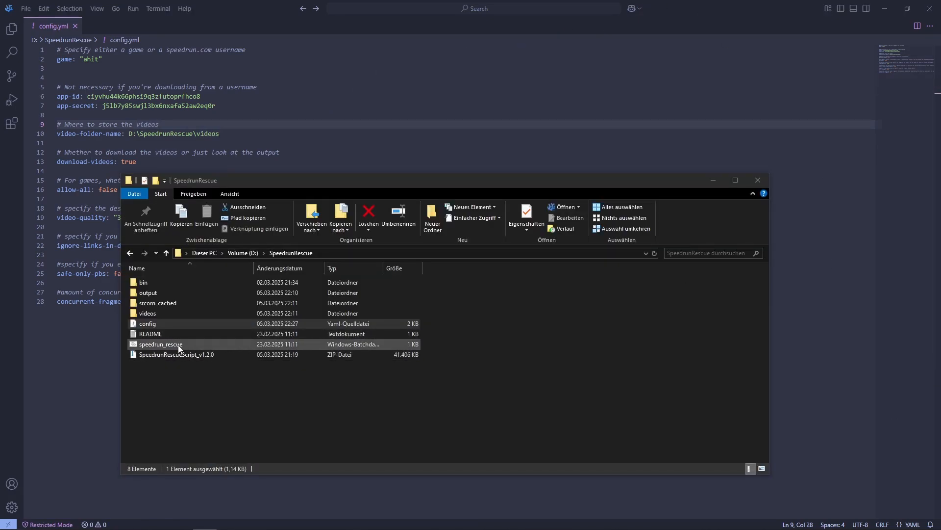
{"action": "double_click", "coordinate": [162, 344]}
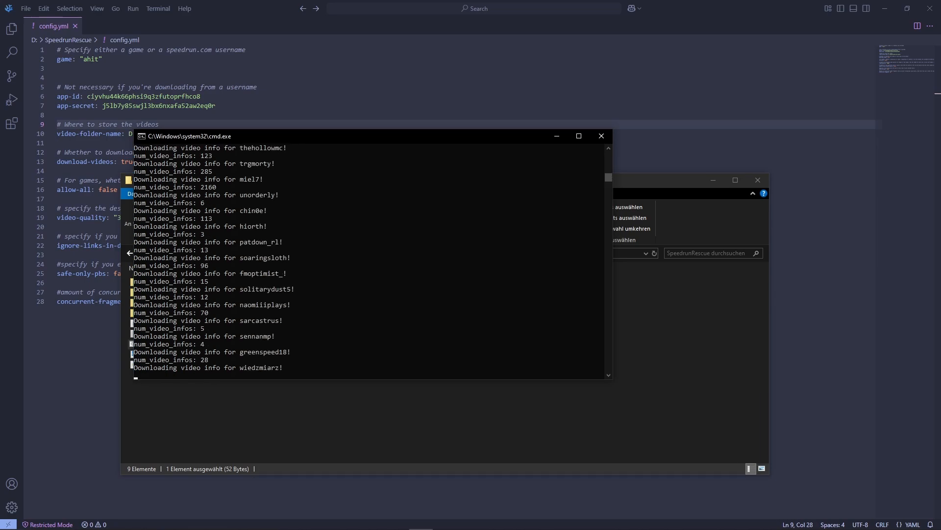
{"action": "key", "text": "alt+Tab"}
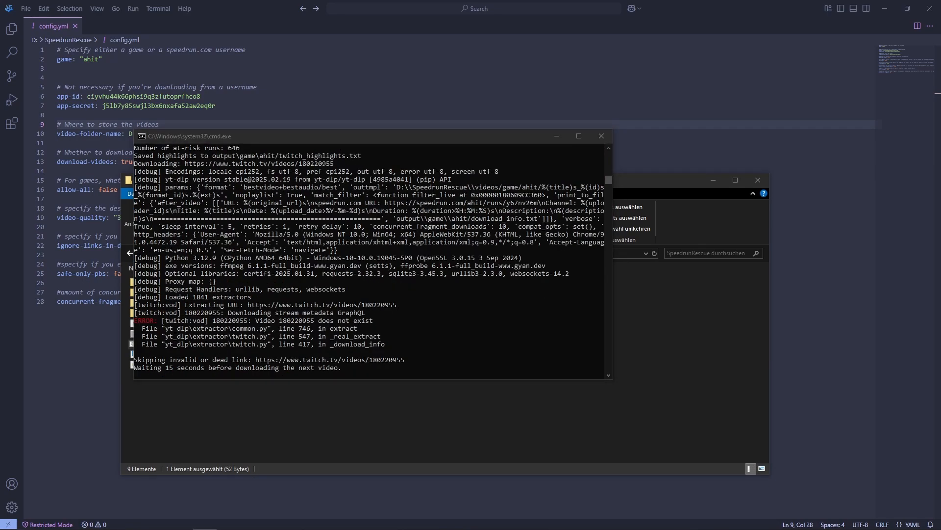